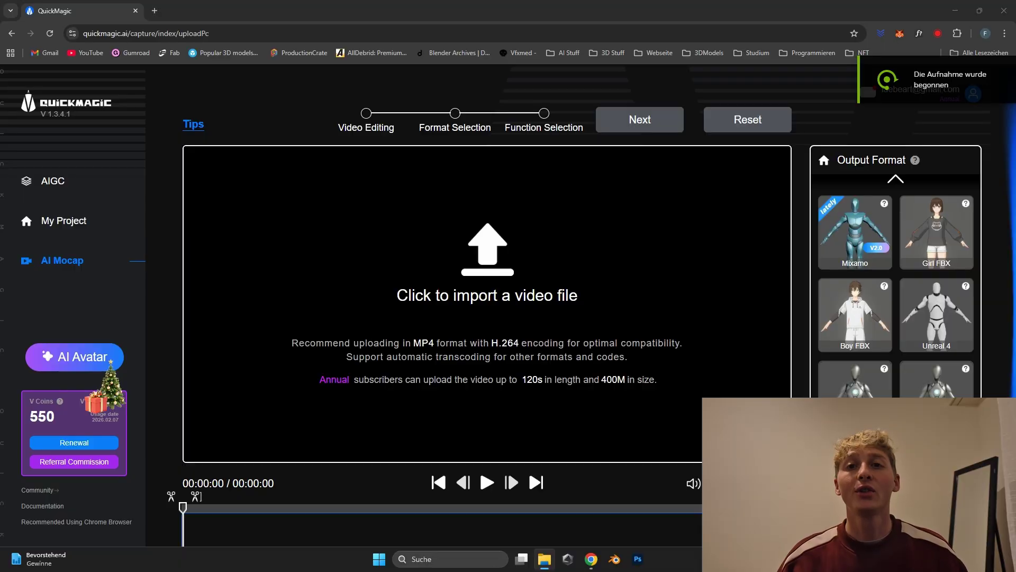
- Import the T-pose video and assign the Unreal 5.6 output character to the detected person
left_click_drag(761, 309, 592, 313)
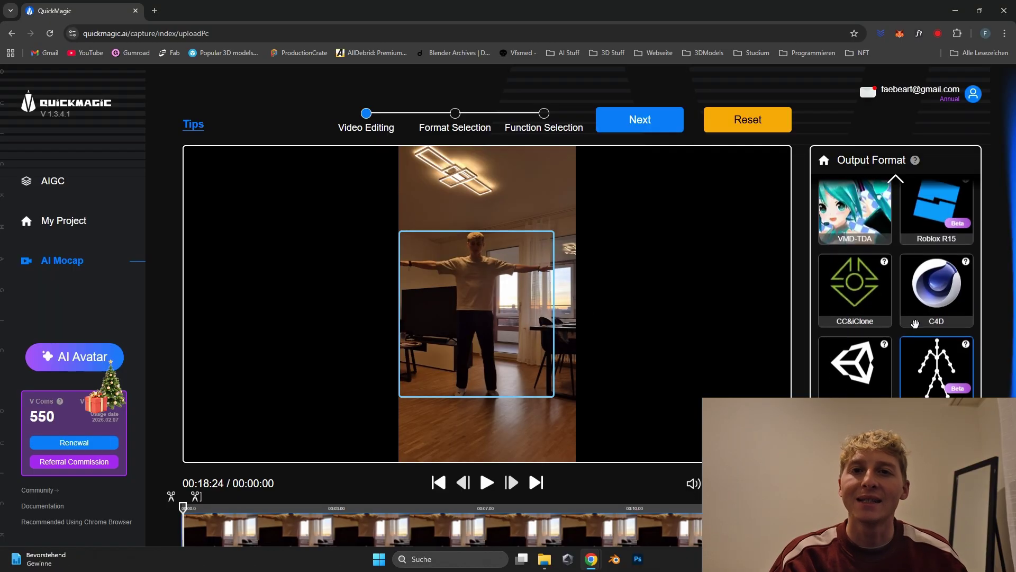
scroll(939, 318, "up", 5)
left_click(938, 341)
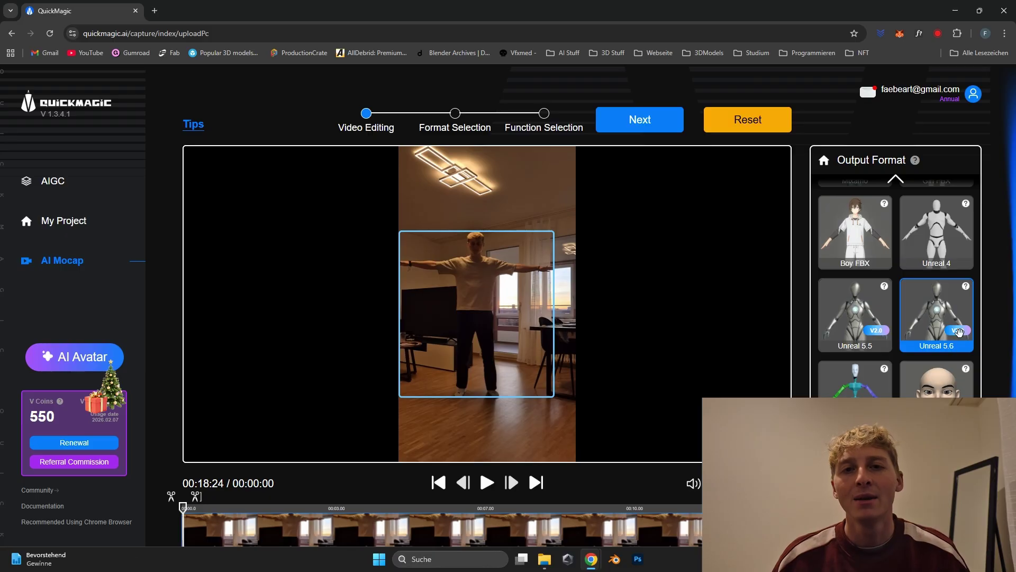
left_click_drag(882, 301, 497, 327)
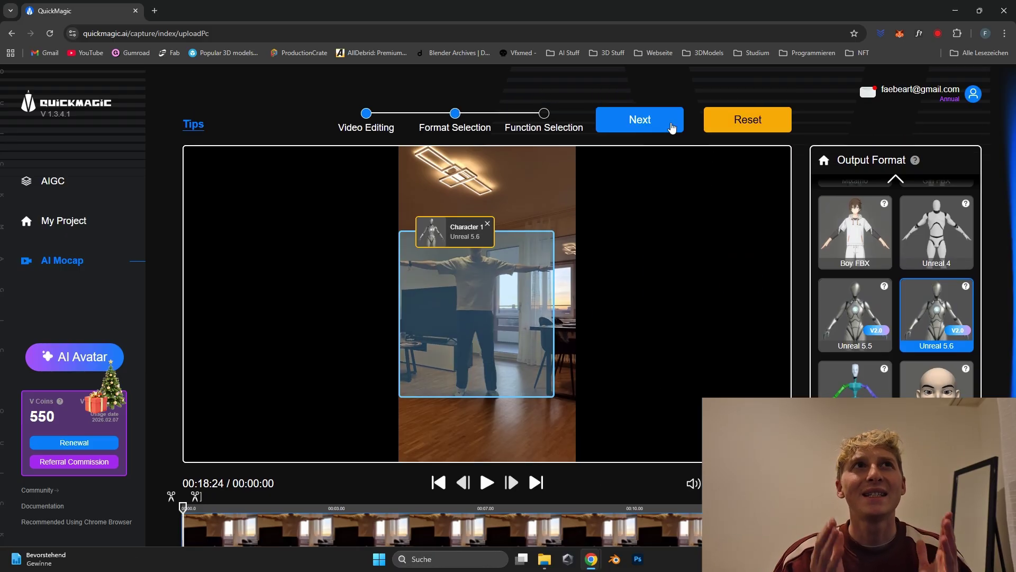
- Continue from character assignment to the Motion Generating settings
left_click(671, 125)
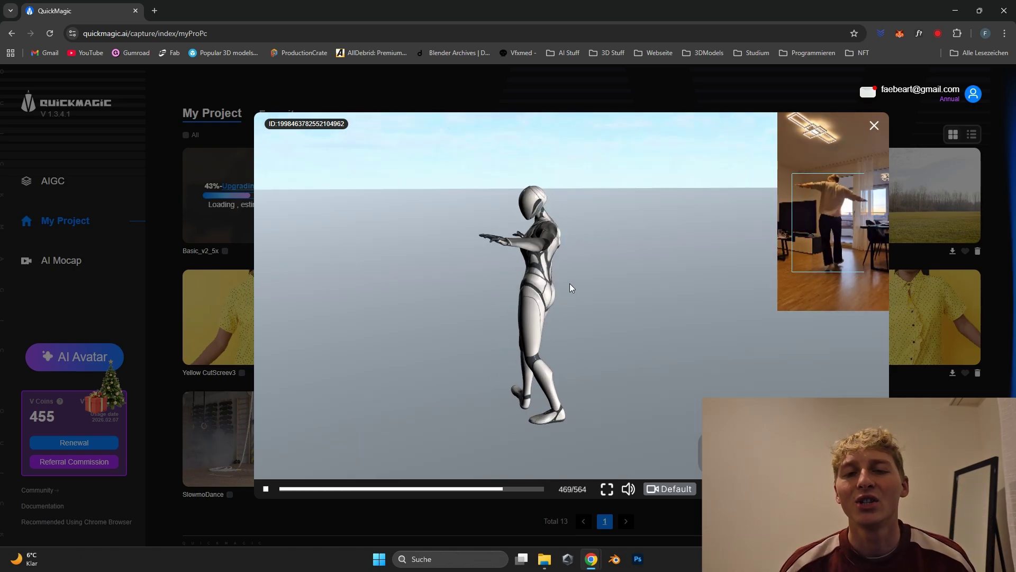
left_click_drag(571, 287, 614, 271)
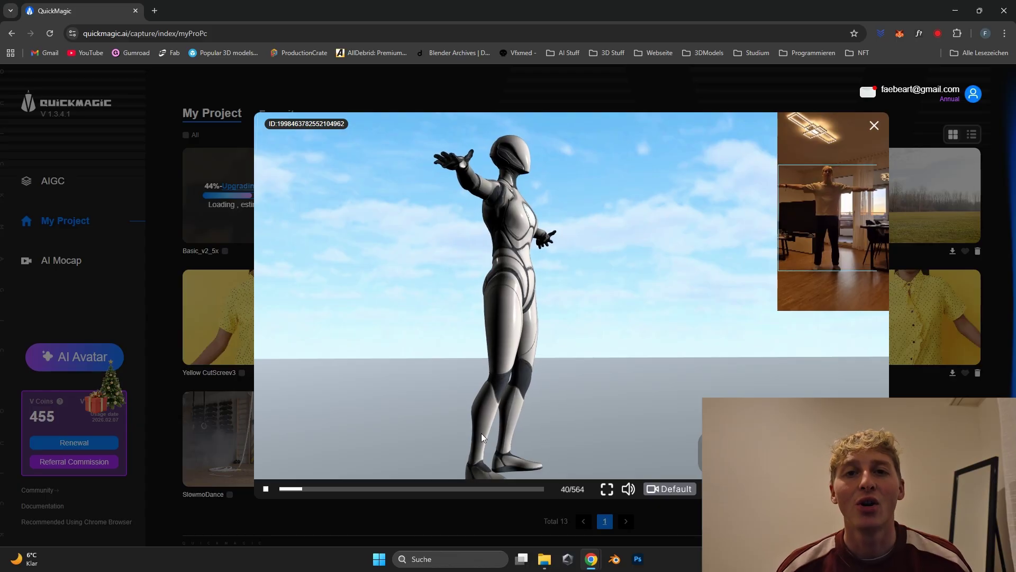
left_click_drag(317, 490, 528, 502)
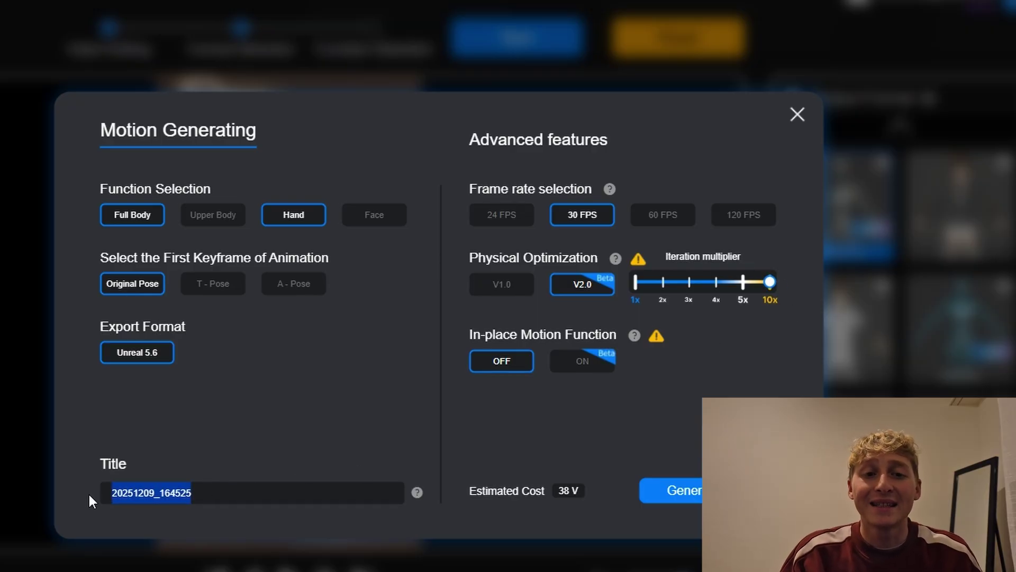
- Title the motion job Basic_v2 and set the iteration multiplier to 5x
type("Basic")
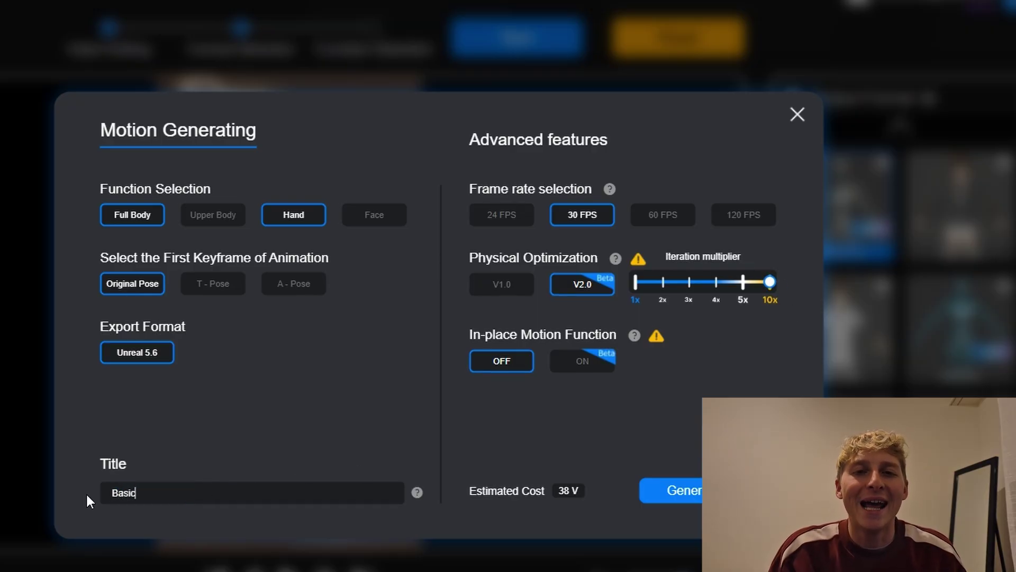
type("_v")
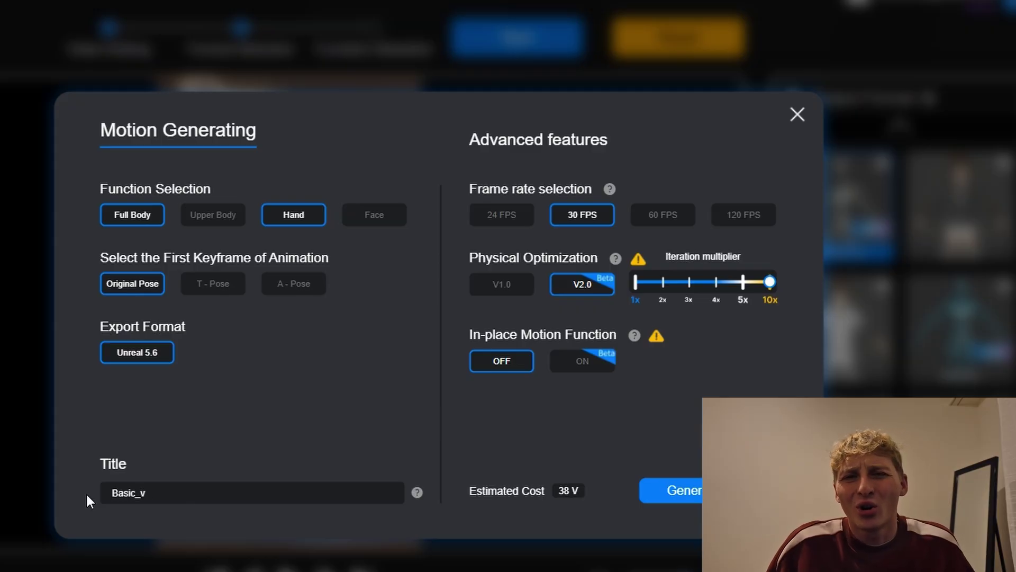
type("2_1")
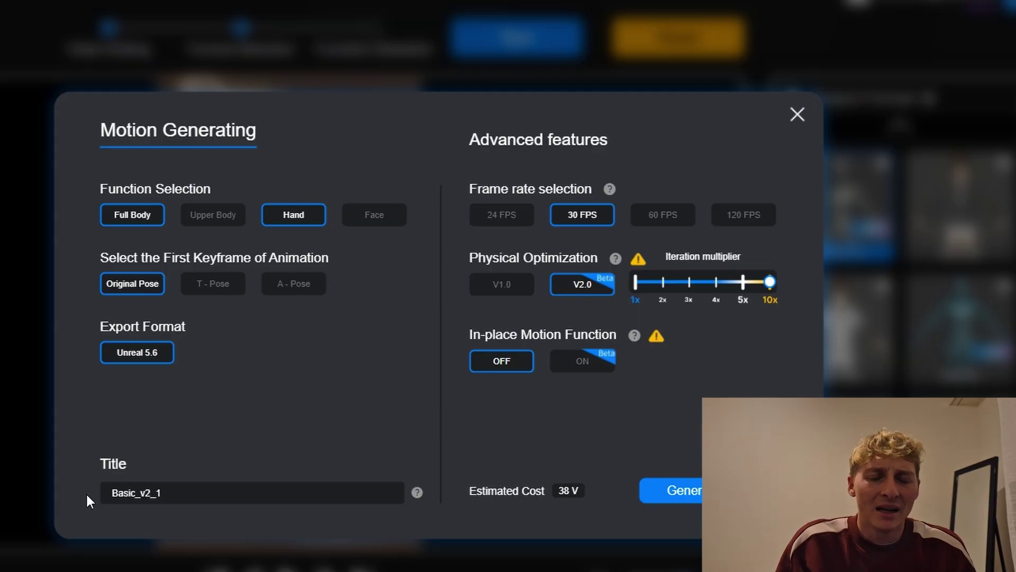
type("0x")
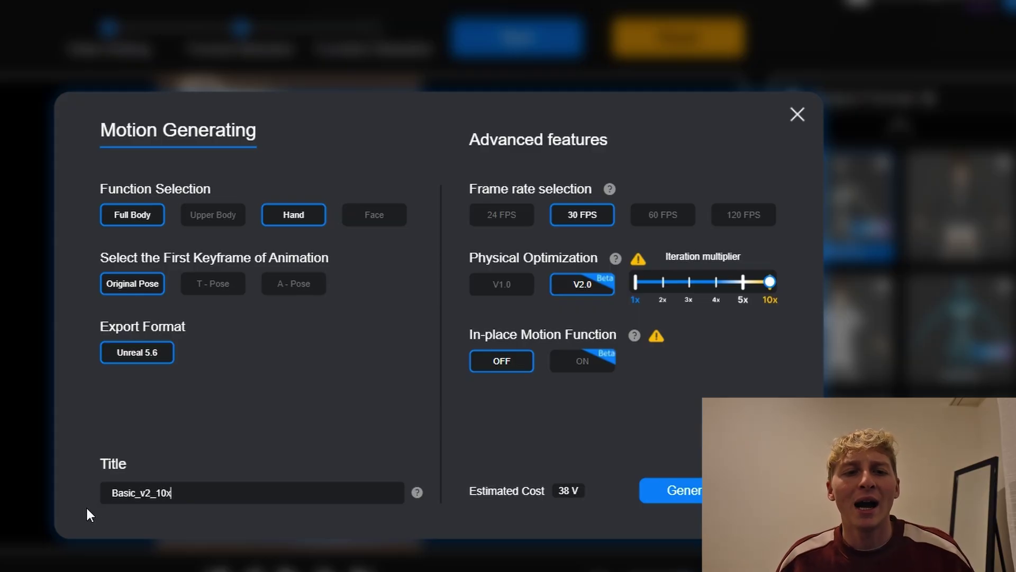
left_click(222, 503)
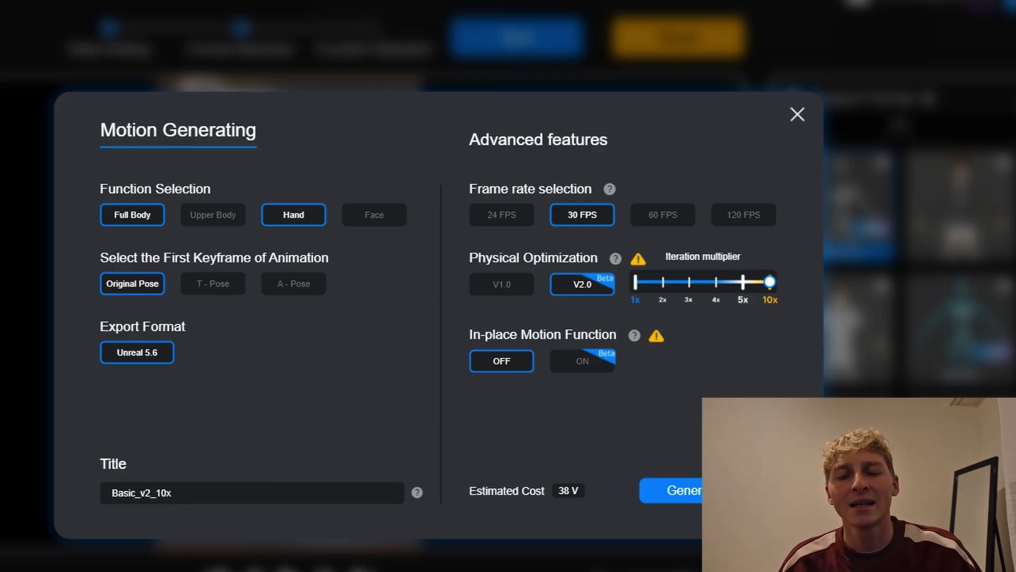
key("BackSpace")
key("BackSpace")
key("BackSpace")
key("BackSpace")
key("BackSpace")
key("BackSpace")
type("v2")
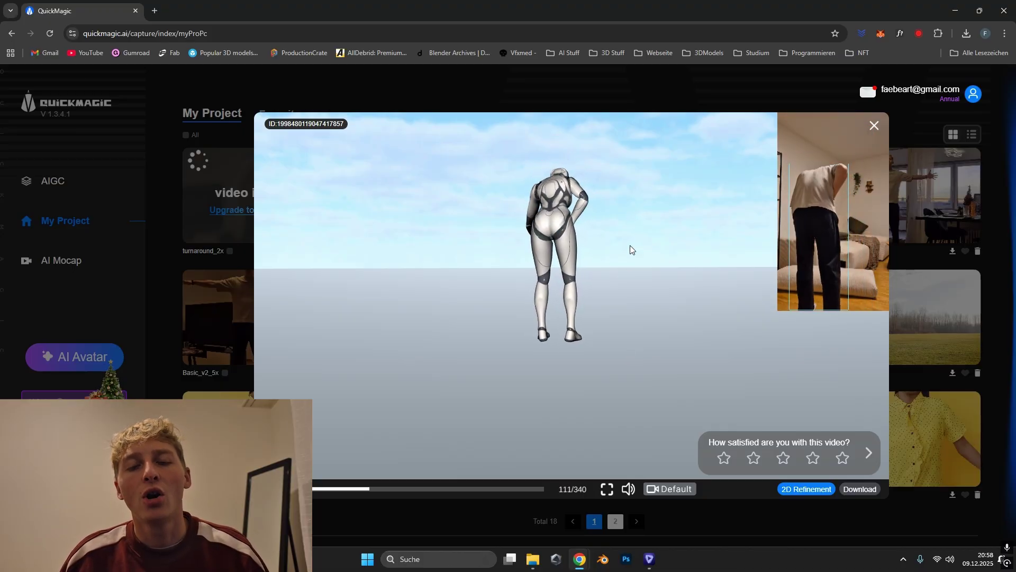
- Orbit the new clip's 3D preview from the back to a side view of the figure
left_click_drag(631, 258, 560, 288)
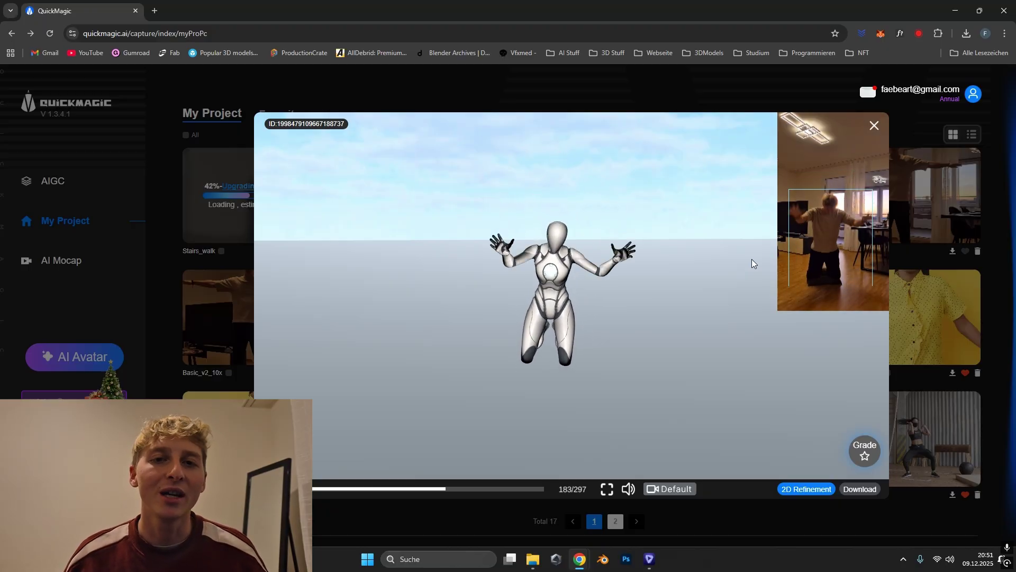
left_click_drag(713, 293, 700, 343)
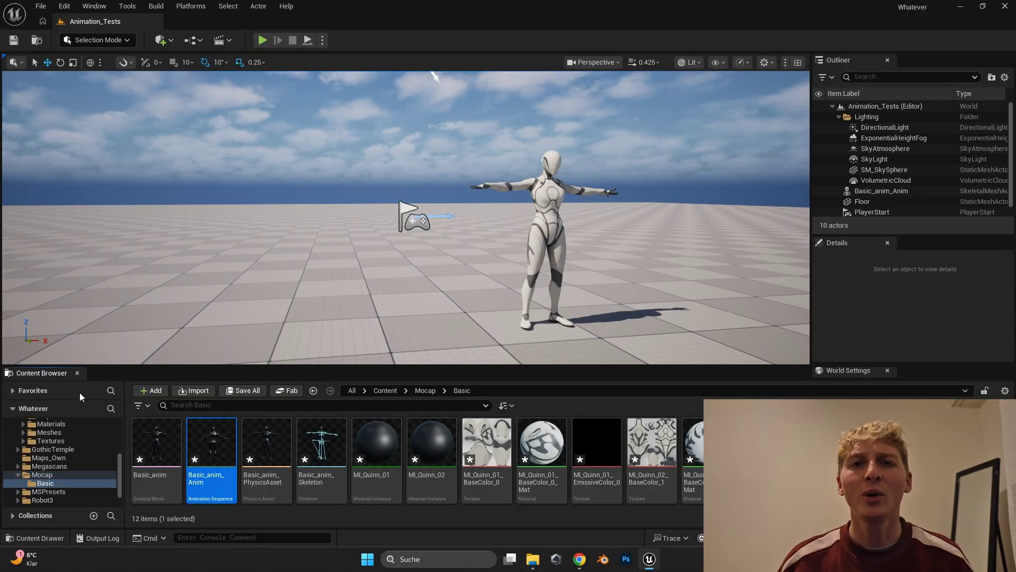
- Save all unsaved assets and the level with File > Save All
left_click(41, 7)
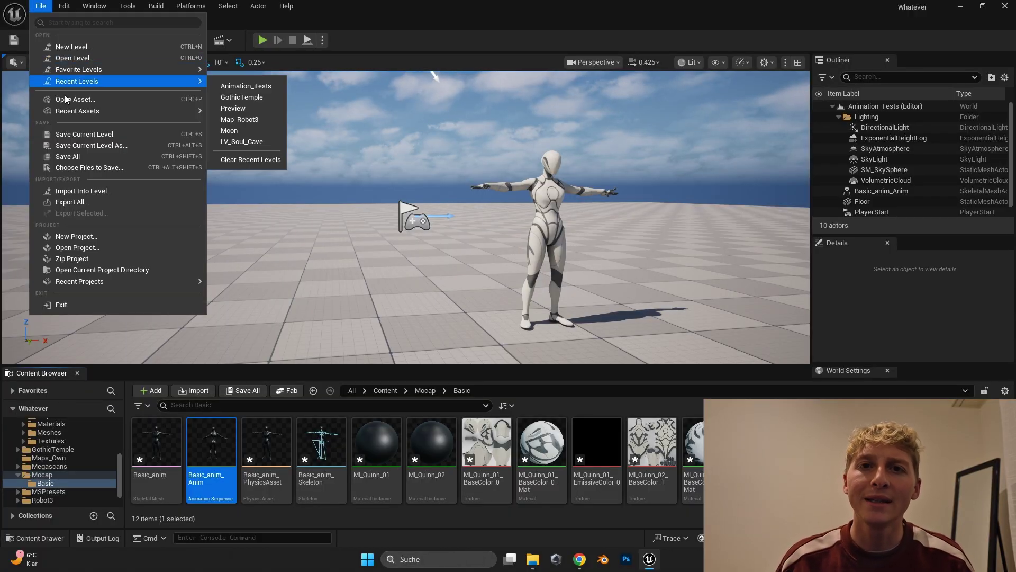
left_click(84, 157)
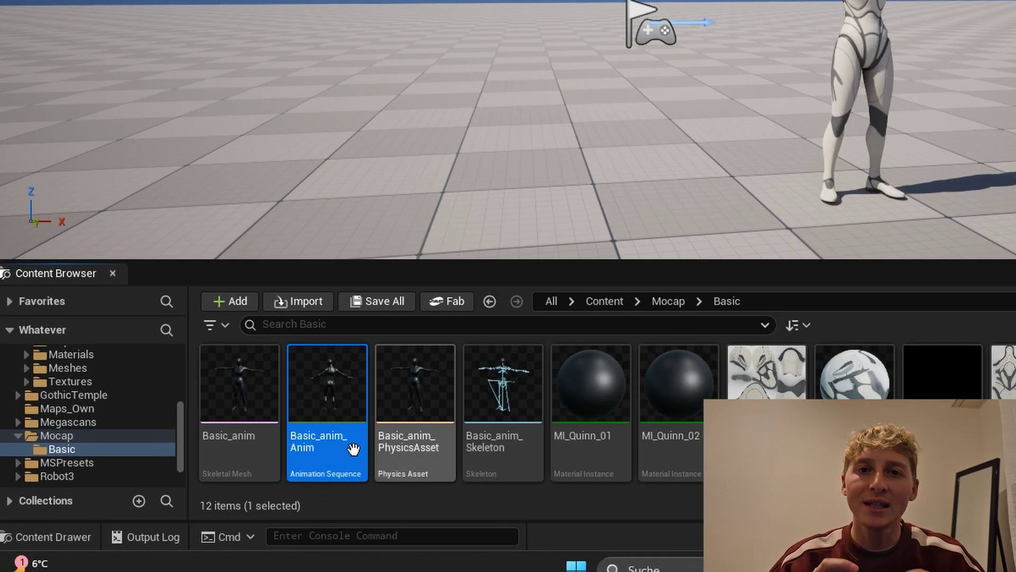
- Retarget Basic_anim_Anim to the SKM_DKM_Full knight and preview it on both characters
right_click(317, 412)
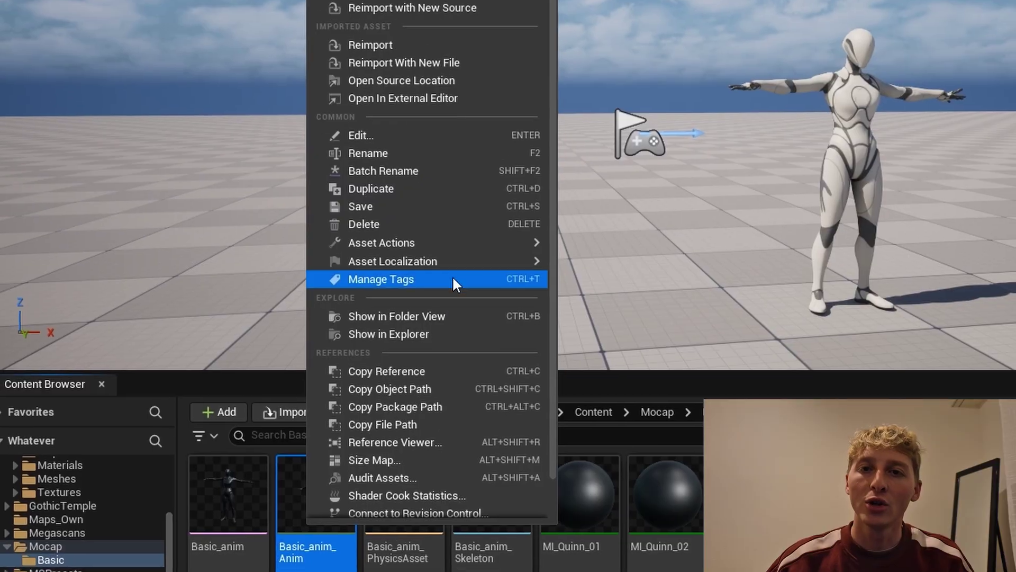
left_click(395, 154)
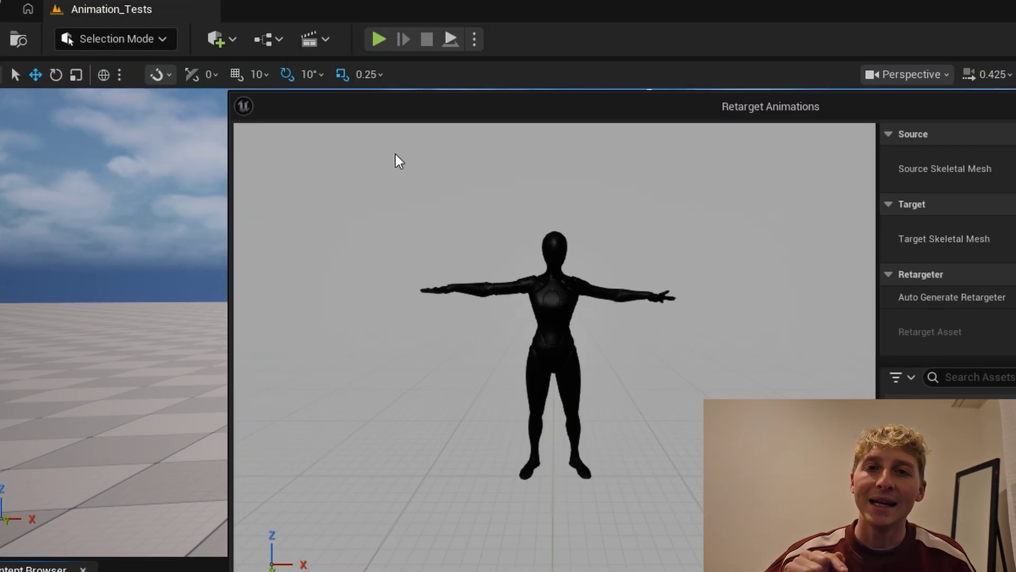
left_click(1015, 228)
type("full")
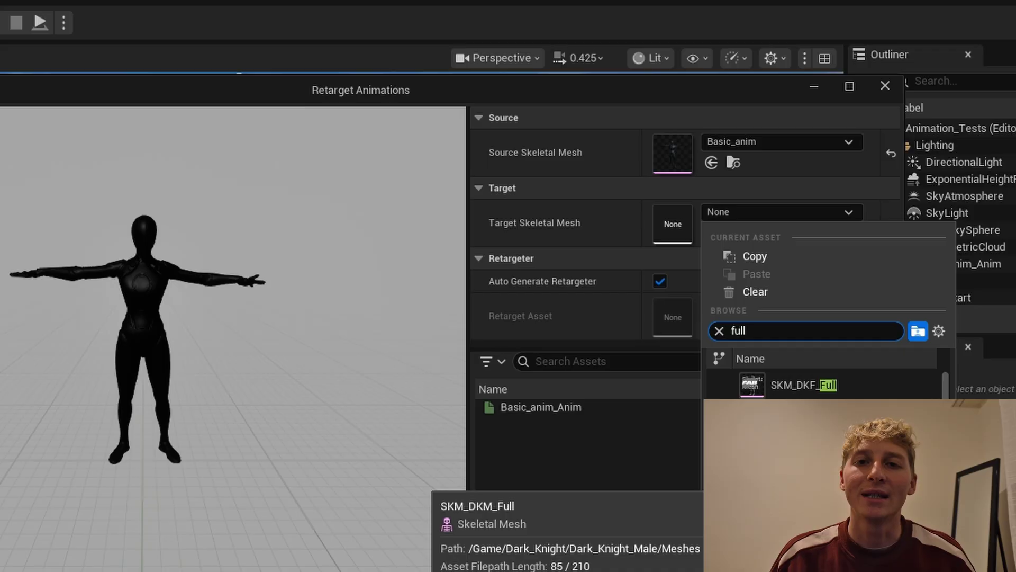
left_click(794, 445)
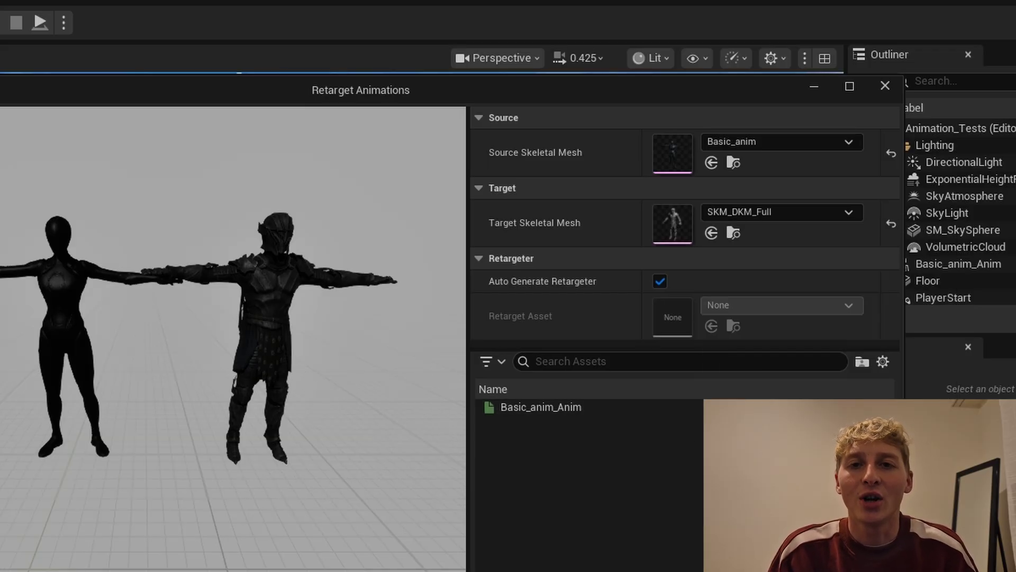
left_click(541, 407)
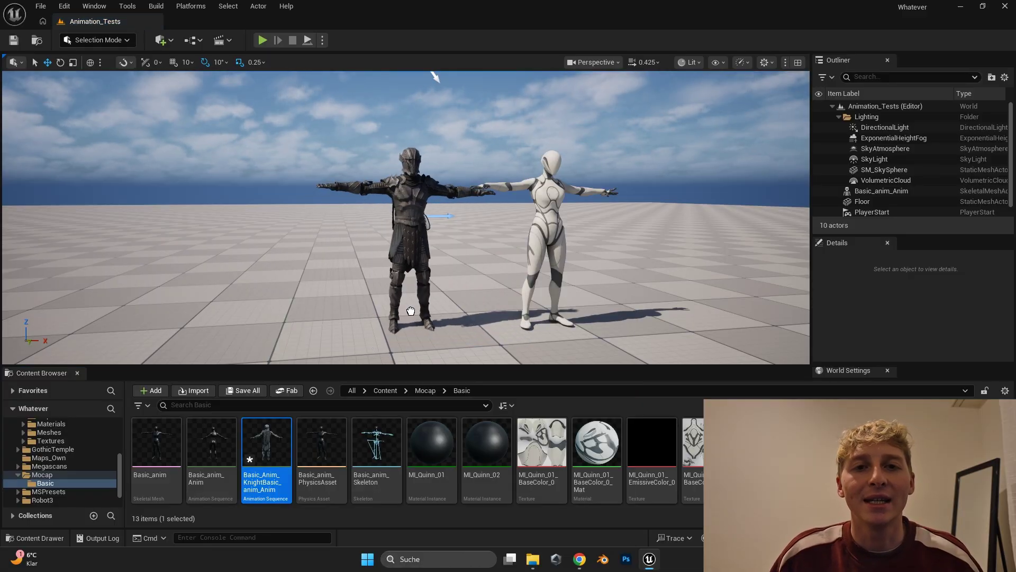
- Place the retargeted knight animation in the level and play it to test the motion
left_click_drag(411, 311, 360, 321)
key("alt+p")
scroll(406, 218, "down", 2)
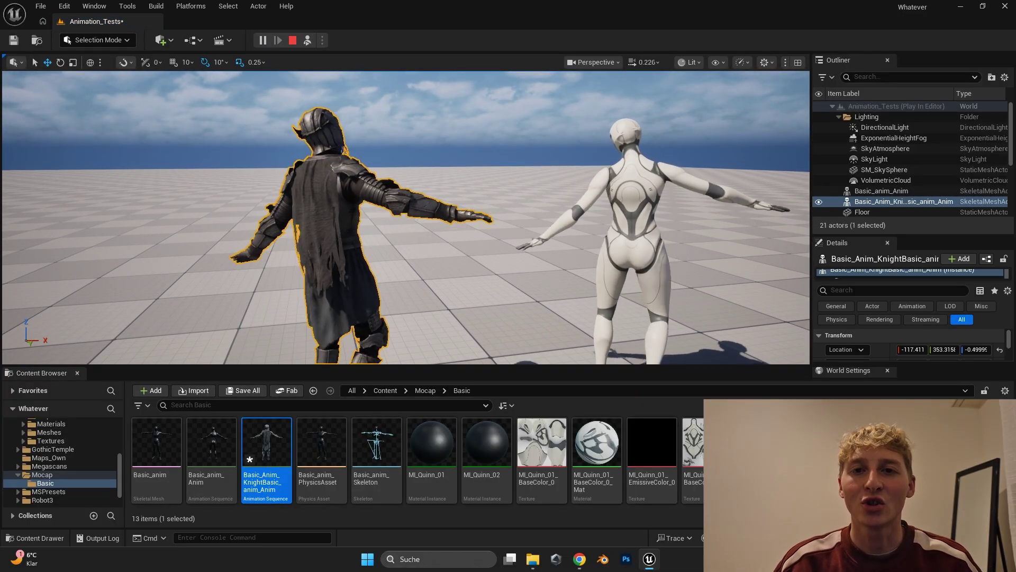
scroll(406, 218, "down", 2)
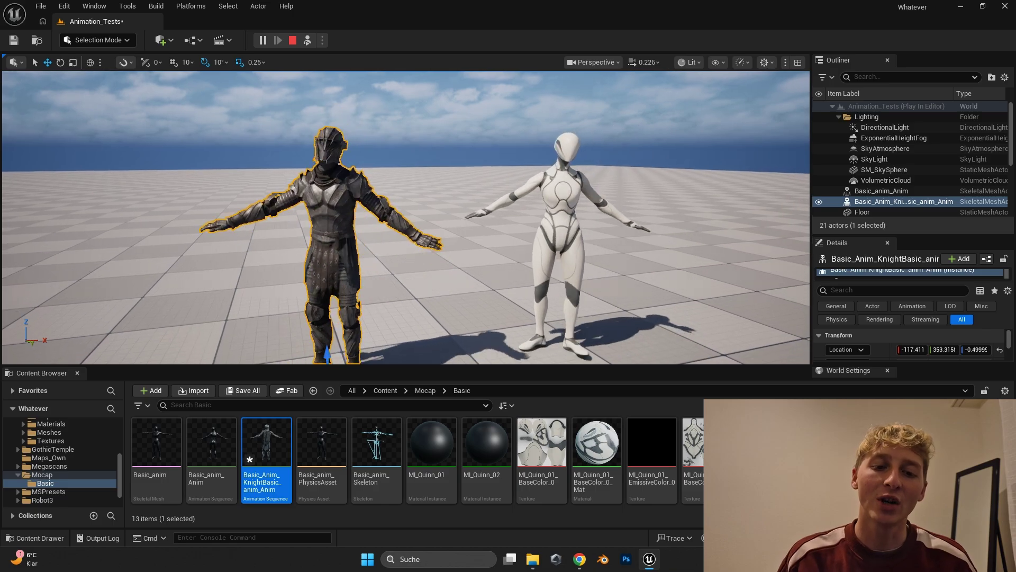
left_click_drag(431, 369, 431, 490)
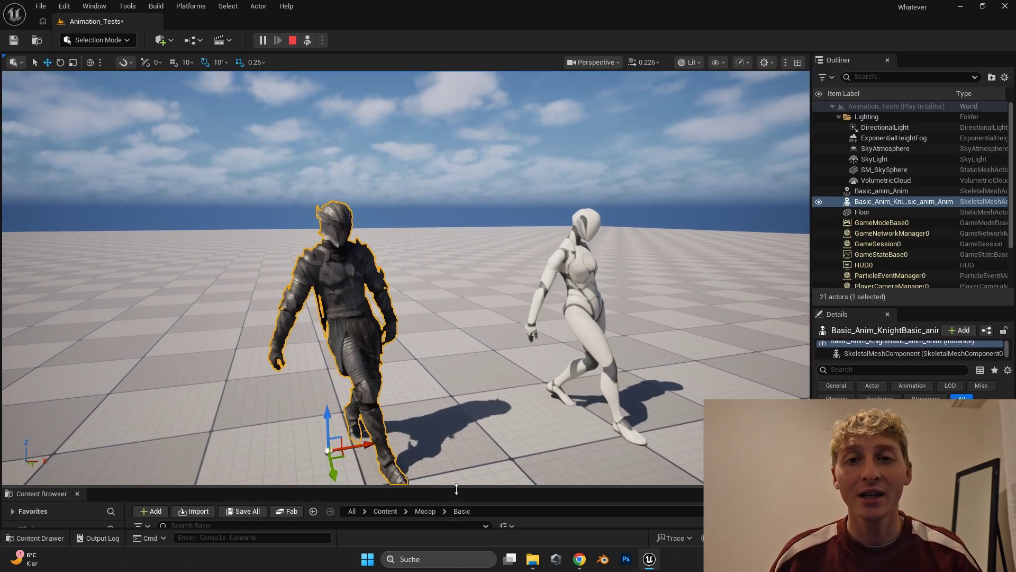
mouse_move(458, 281)
right_mouse_down()
mouse_move(458, 296)
mouse_move(459, 281)
right_mouse_up()
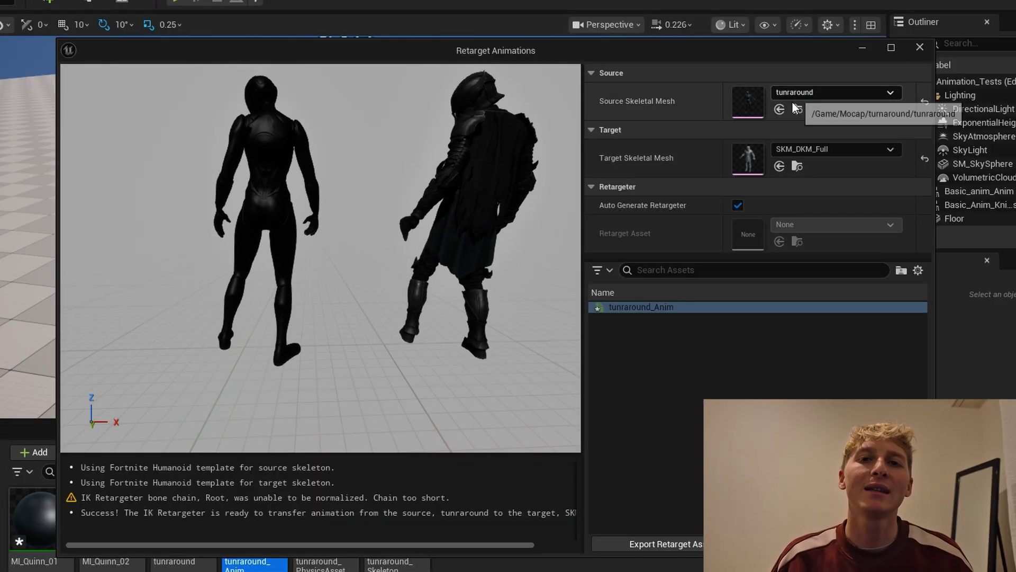
- Select cleanedup_hurtwalking_Anim and set its retarget target mesh to SKM_DKM_Full
left_click(804, 150)
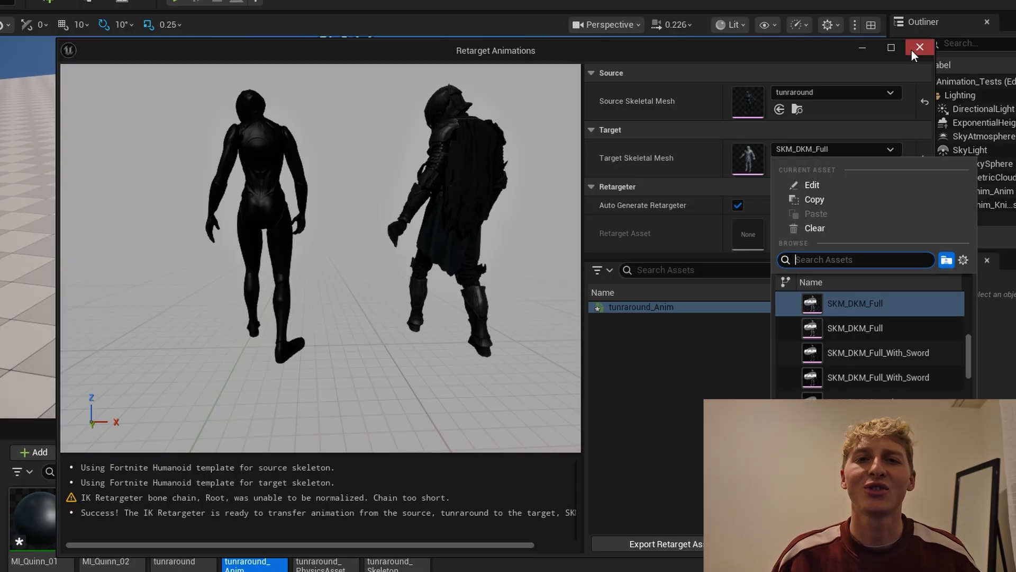
left_click(704, 167)
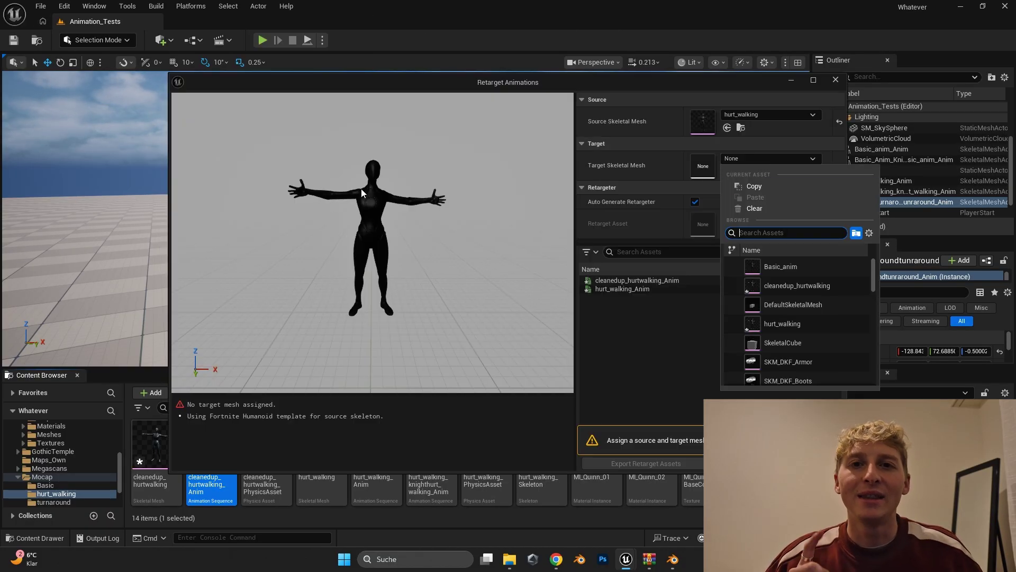
left_click_drag(341, 183, 264, 222)
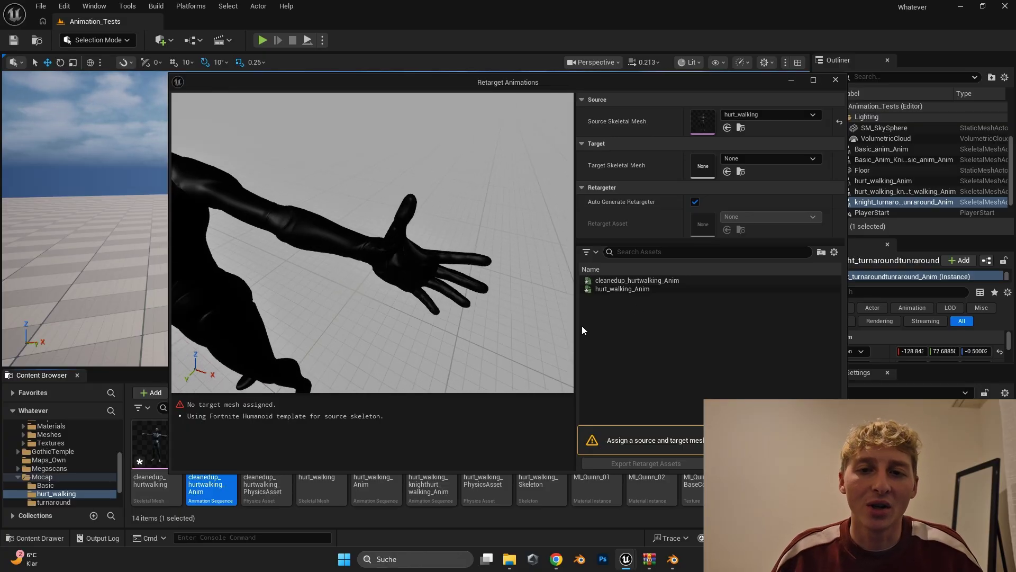
left_click(635, 280)
left_click(770, 158)
left_click(810, 306)
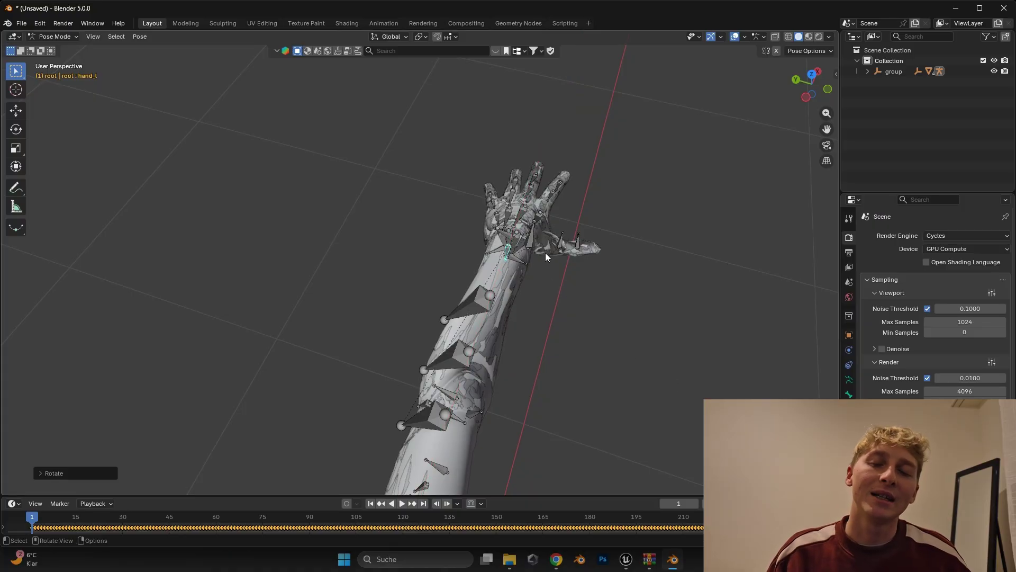
middle_click_drag(546, 257, 481, 215)
key("r")
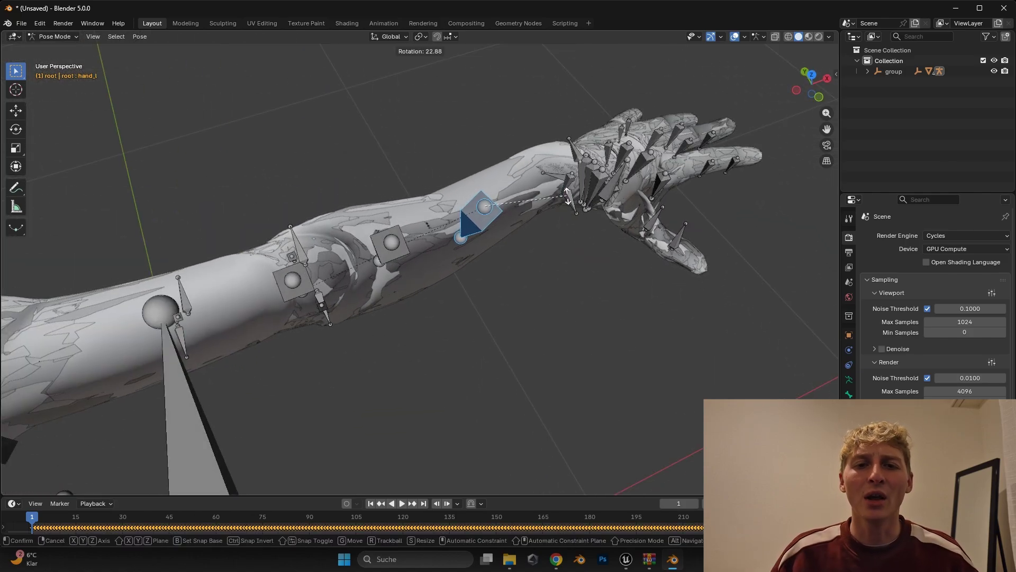
key("Escape")
left_click(392, 242)
key("r")
key("Escape")
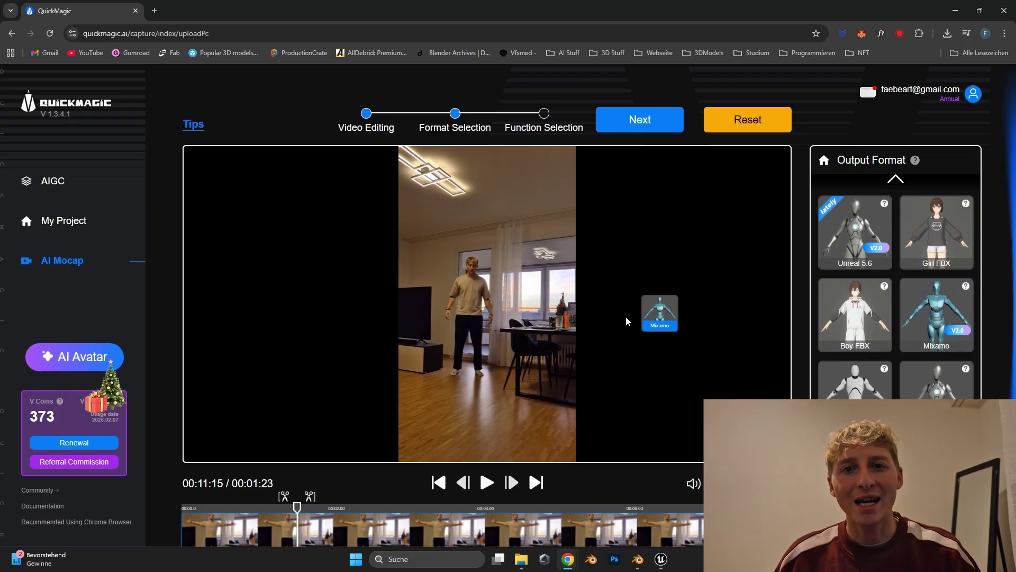
- Assign the Mixamo output rig to the person in the video
left_click_drag(583, 320, 468, 317)
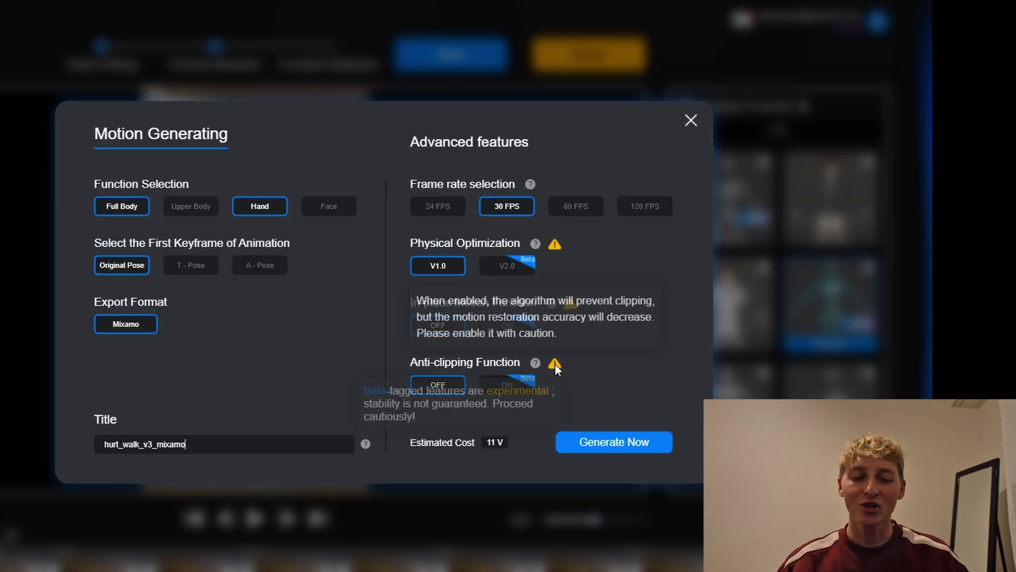
mouse_move(540, 363)
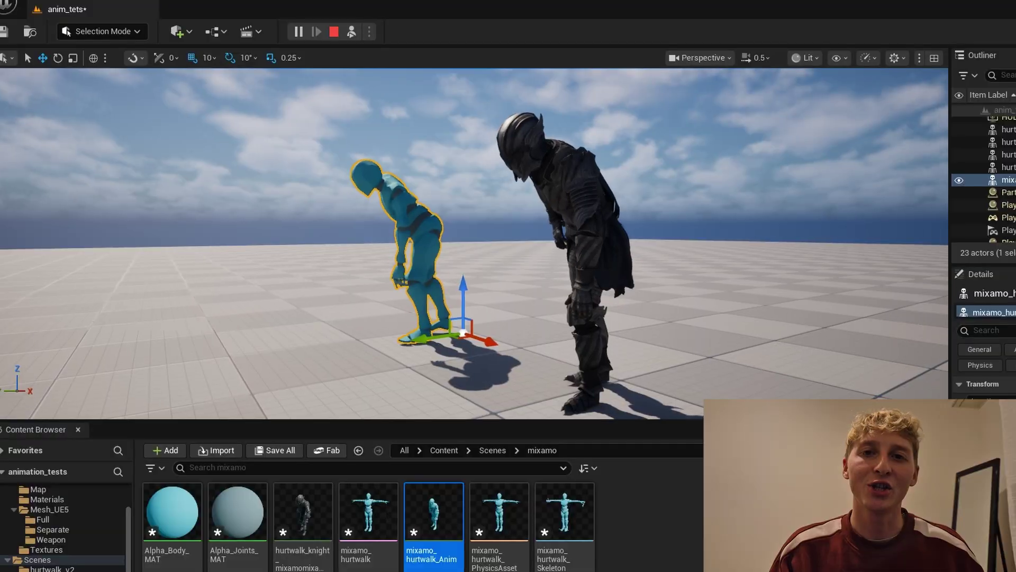
- Unpossess the character with F8 and simulate the Animation_Tests level so the clips play
key("F8")
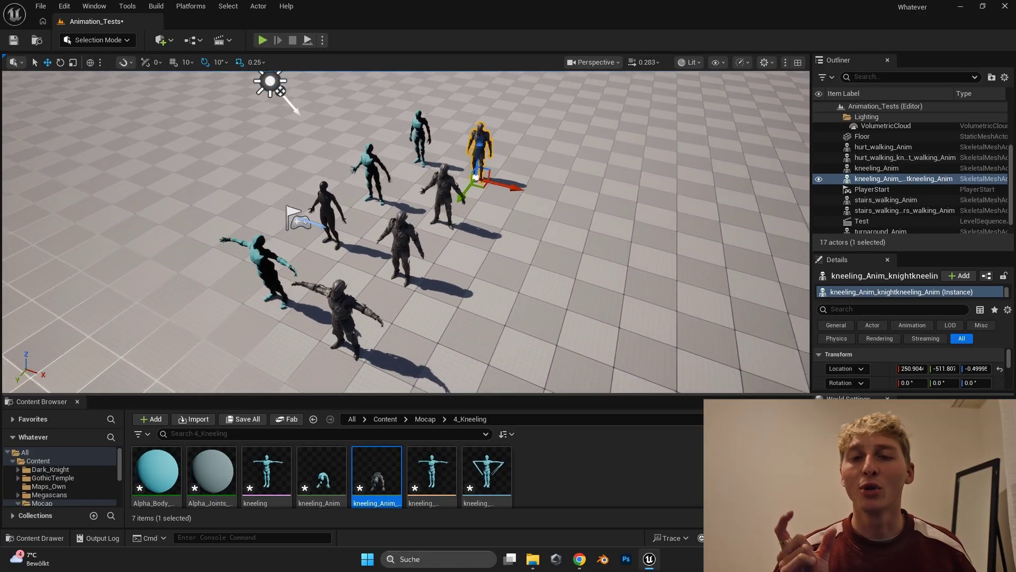
left_click(309, 41)
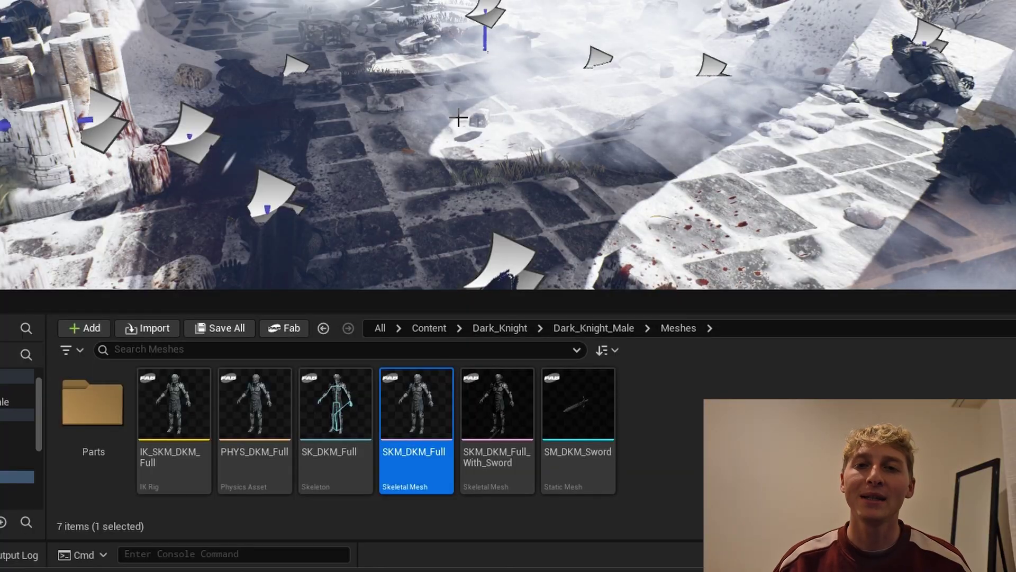
- Assign PHYS_DKM_Full to the knight and play the level to watch it collapse
left_click(255, 405)
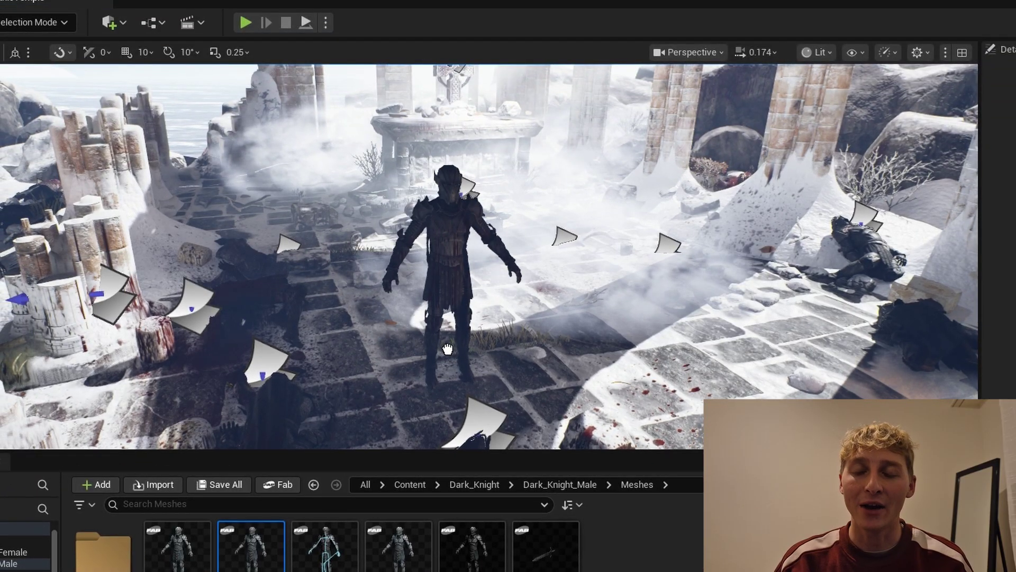
left_click_drag(447, 349, 448, 350)
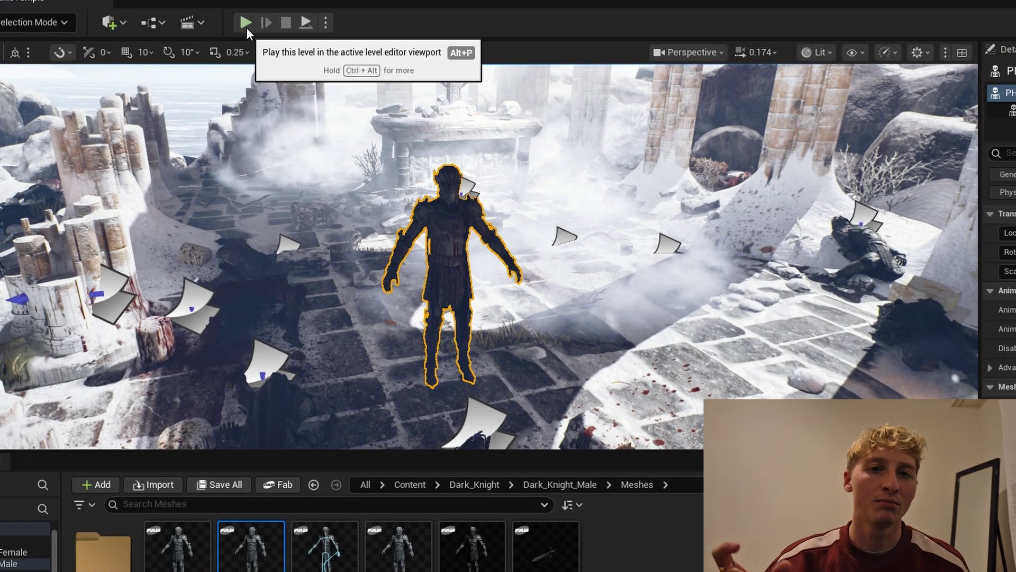
left_click(246, 28)
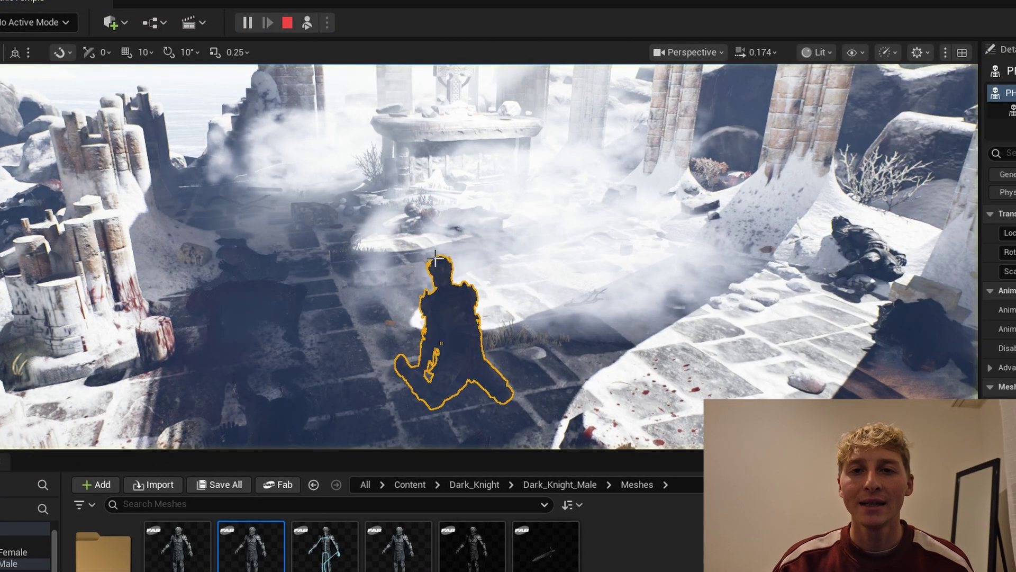
key("w")
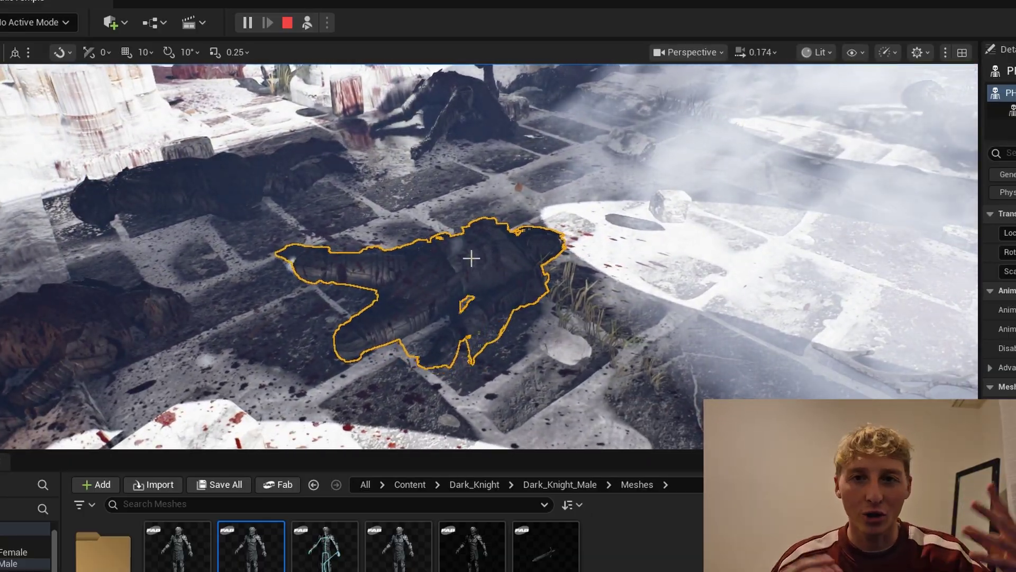
- Save the ragdoll simulation as a new animation in the Megascans folder
key("Escape")
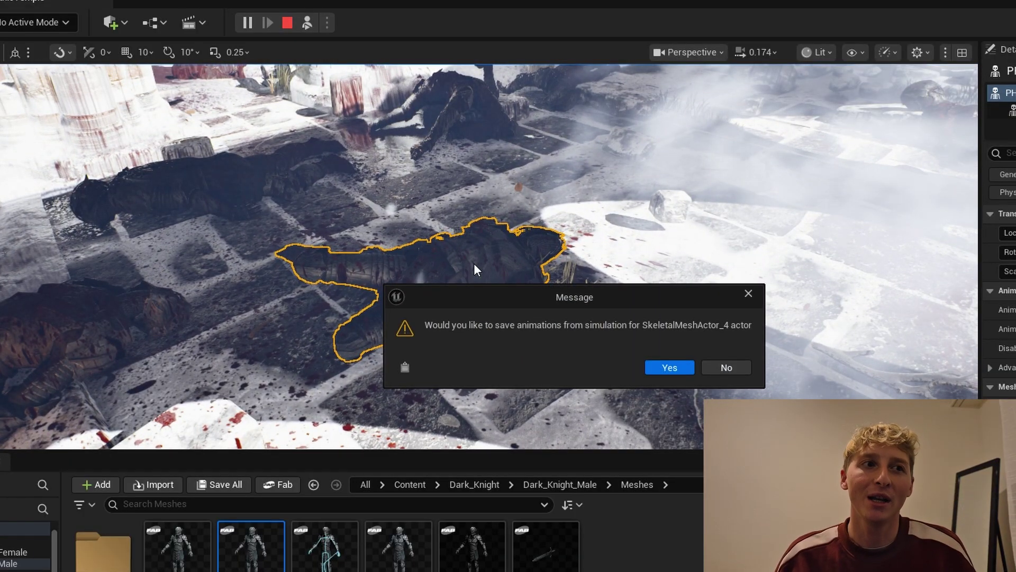
left_click(670, 367)
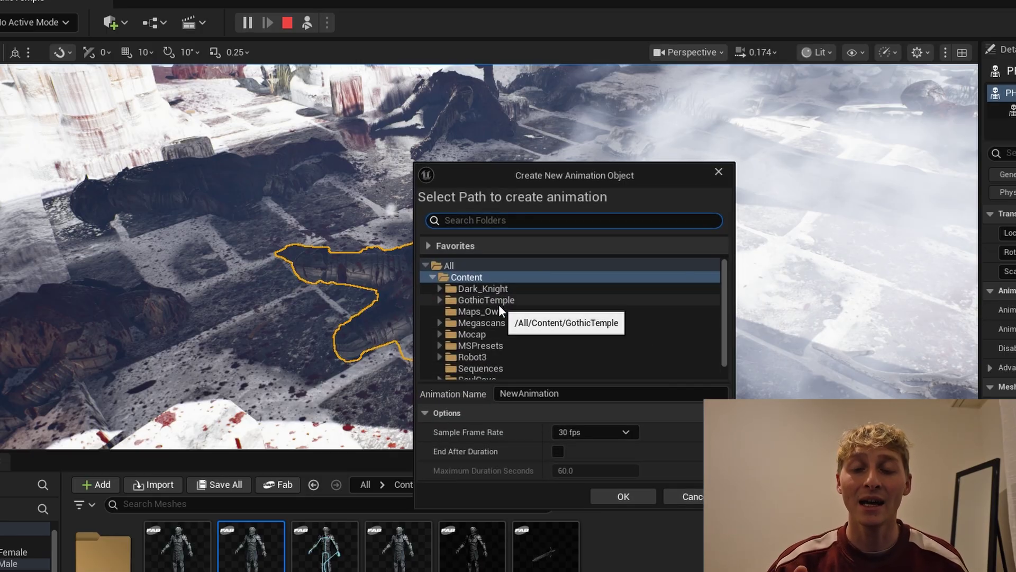
double_click(498, 319)
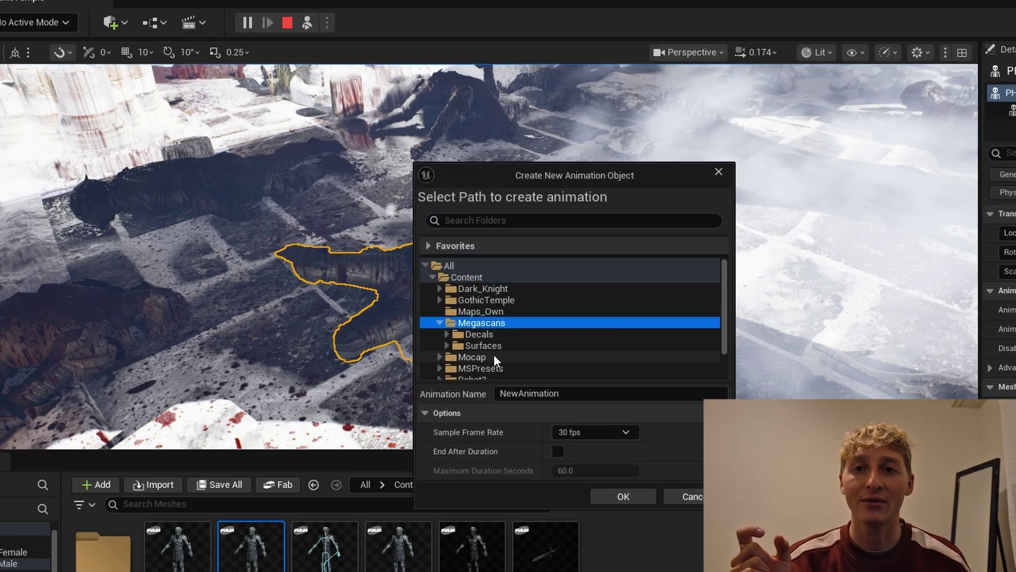
scroll(494, 350, "down", 1)
key("Return")
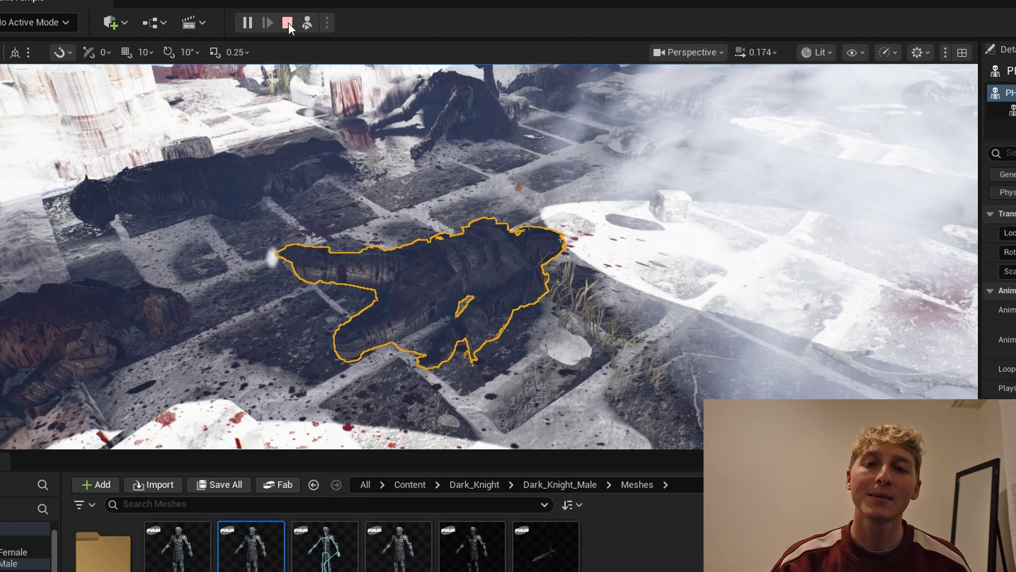
- Stop the simulation, focus on the knight, and run the simulation again
left_click(288, 23)
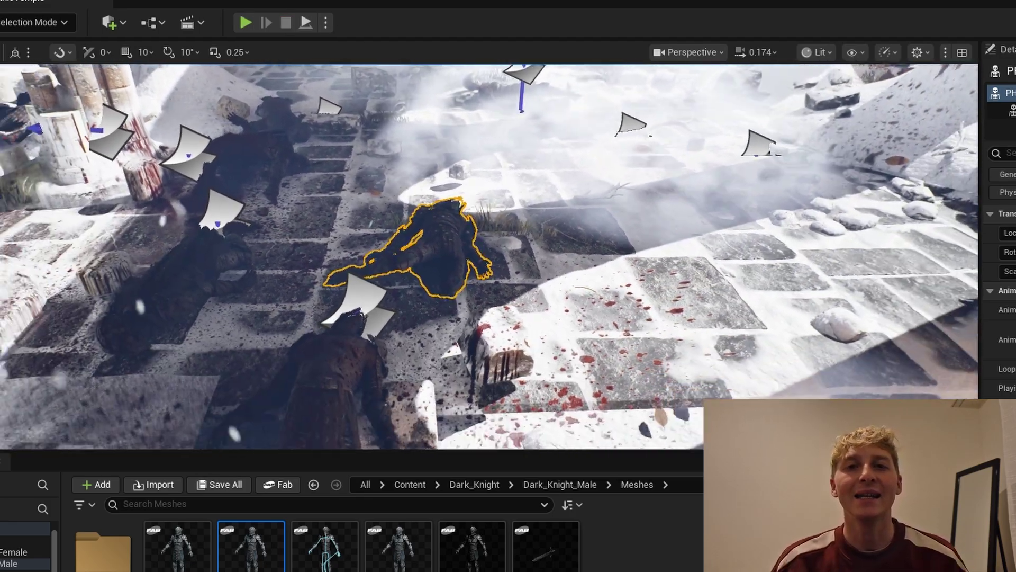
key("f")
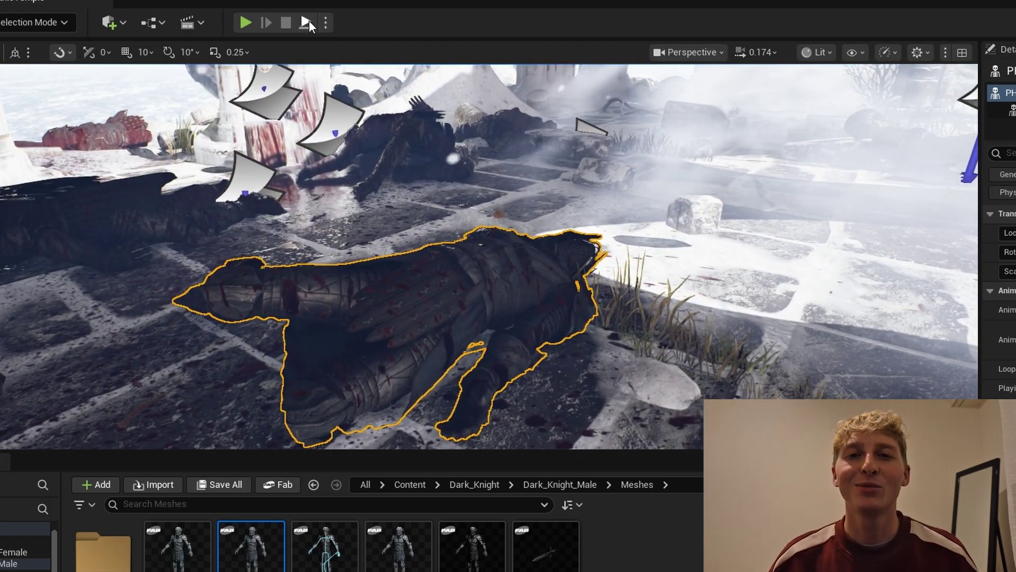
left_click(307, 23)
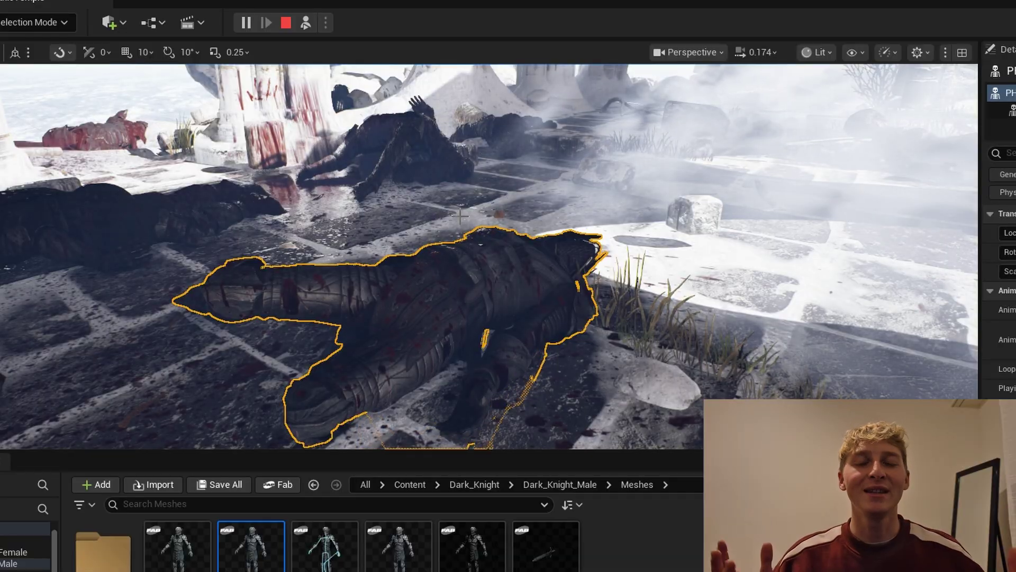
mouse_move(502, 237)
right_mouse_down()
mouse_move(511, 254)
mouse_move(497, 264)
mouse_move(455, 233)
mouse_move(450, 249)
mouse_move(429, 254)
mouse_move(373, 232)
mouse_move(503, 237)
right_mouse_up()
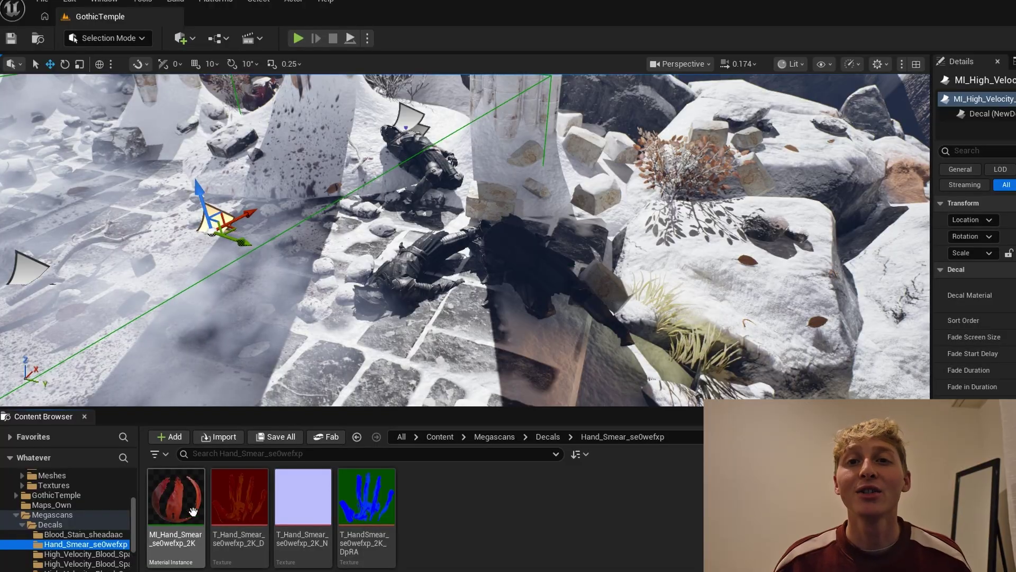
- Find the High_Velocity_Blood_Spatter decal and move it beside the fallen bodies
key("ctrl+b")
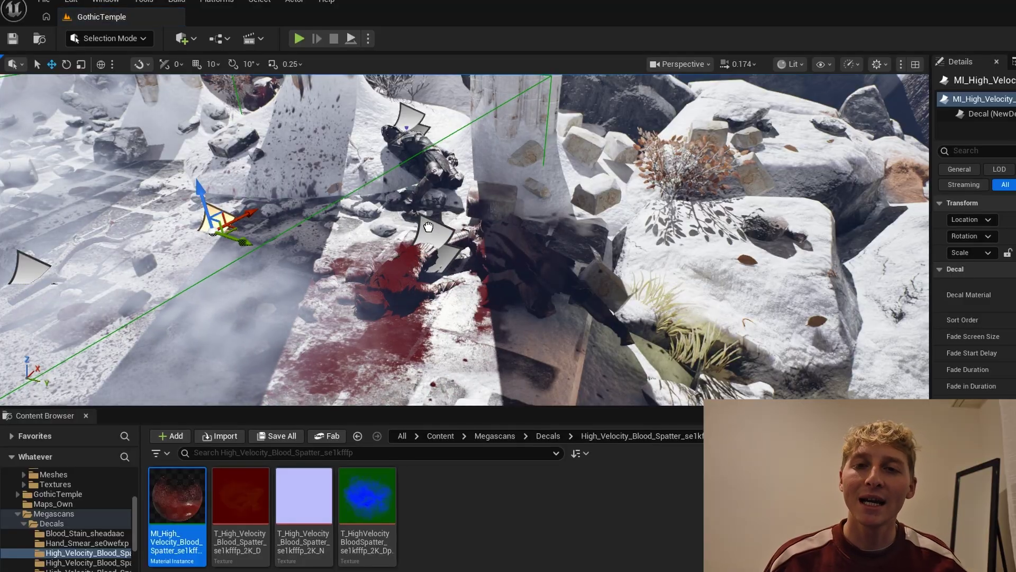
left_click_drag(432, 312, 432, 343)
left_click_drag(465, 238, 370, 242, "alt")
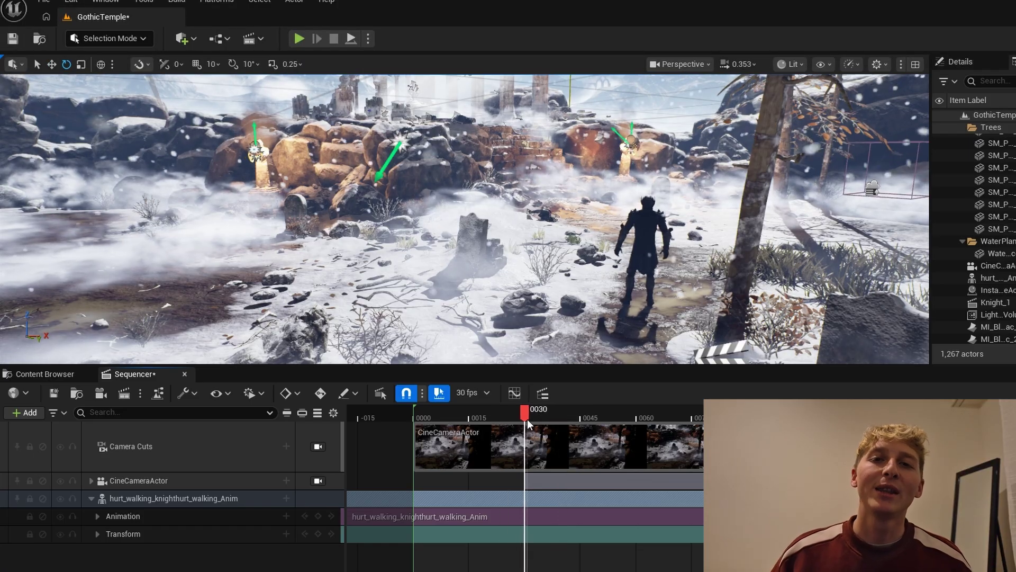
- Lock the view to CineCameraActor, play the sequence, and create CineCameraActor4 from a top-down view
left_click(318, 480)
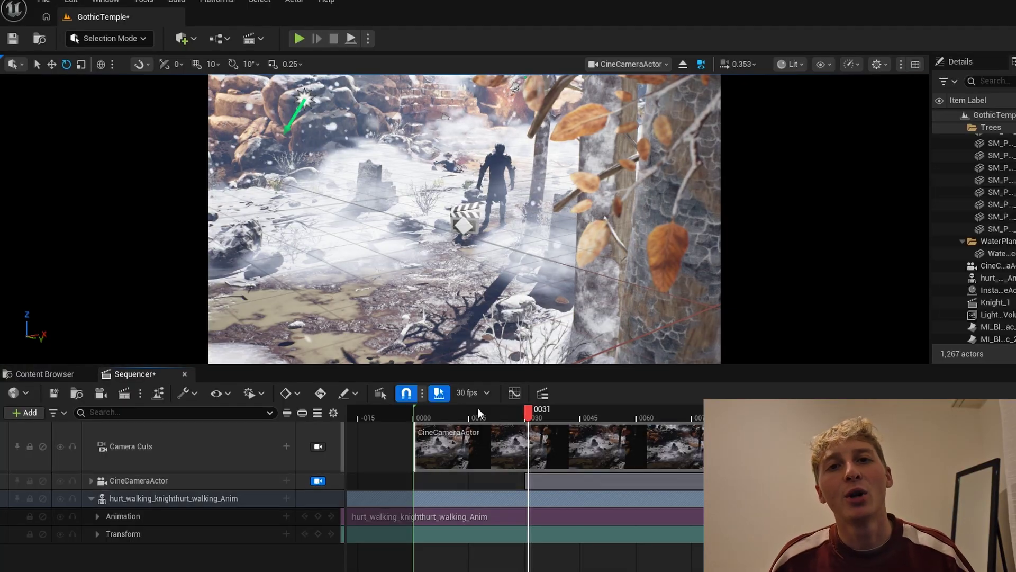
key("space")
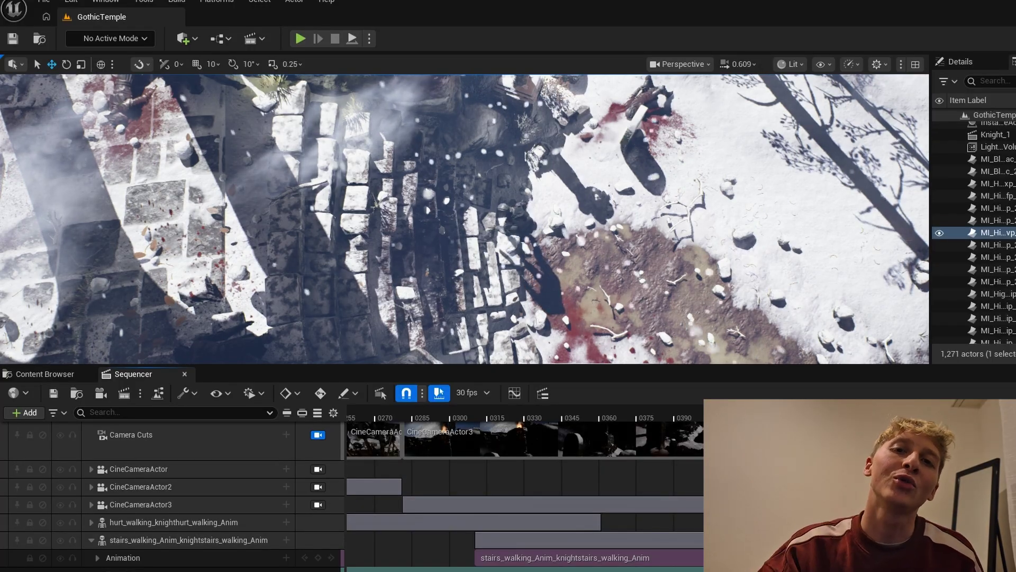
left_click(100, 393)
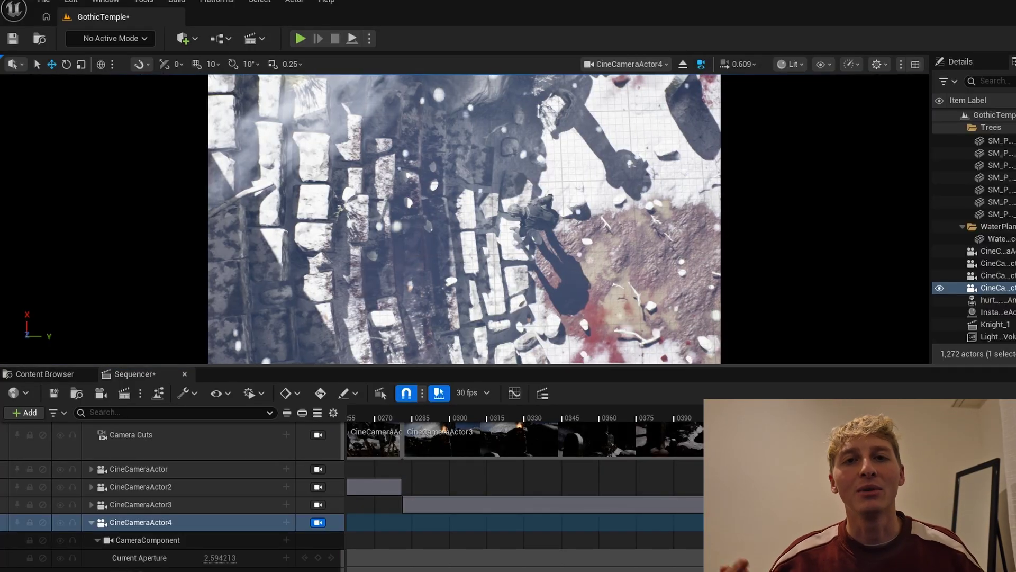
scroll(592, 363, "down", 1)
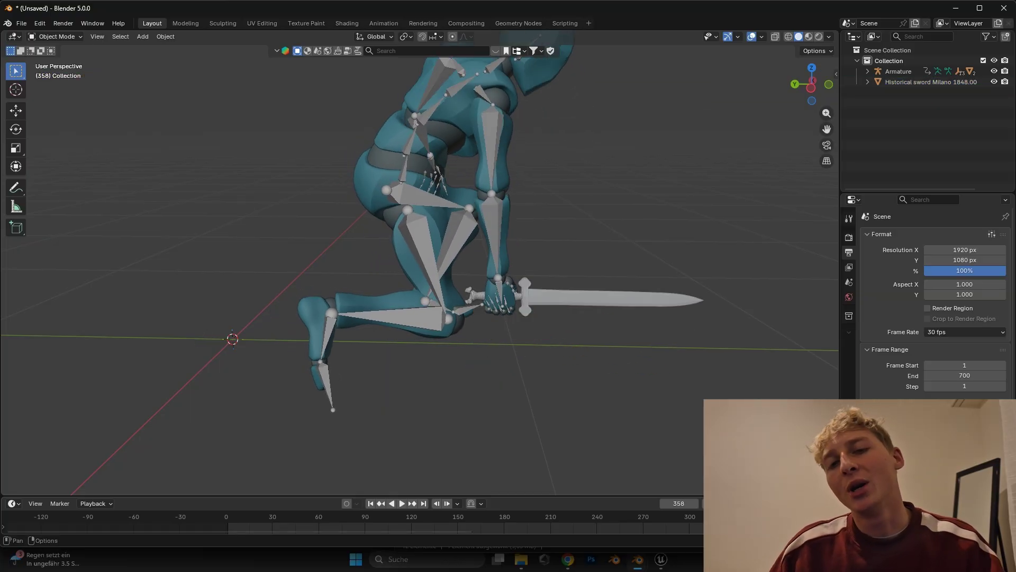
- Zoom out, enlarge the timeline, and frame the stab mocap's full 1–700 range
scroll(684, 459, "down", 3)
scroll(639, 529, "down", 3)
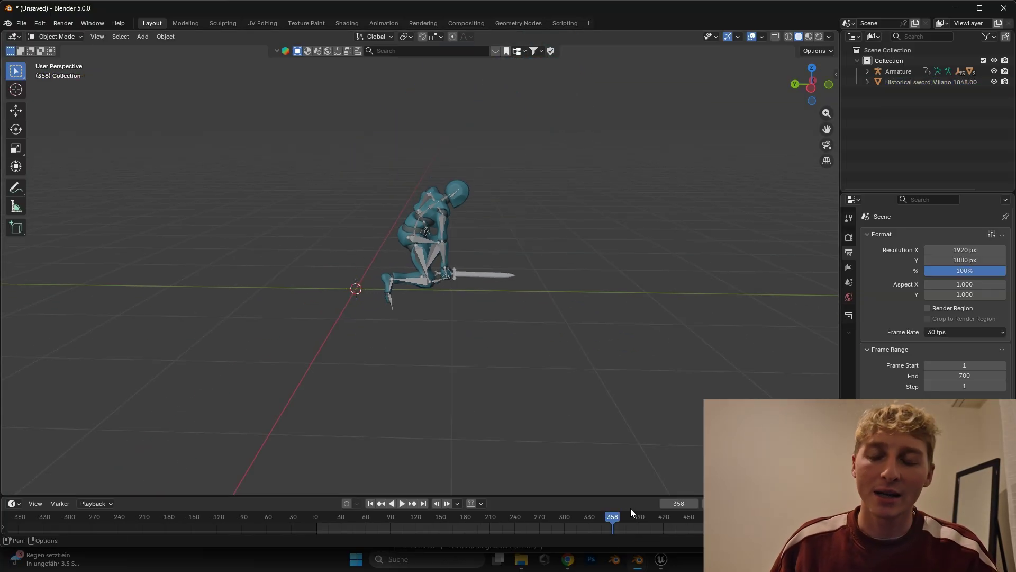
left_click_drag(625, 499, 625, 411)
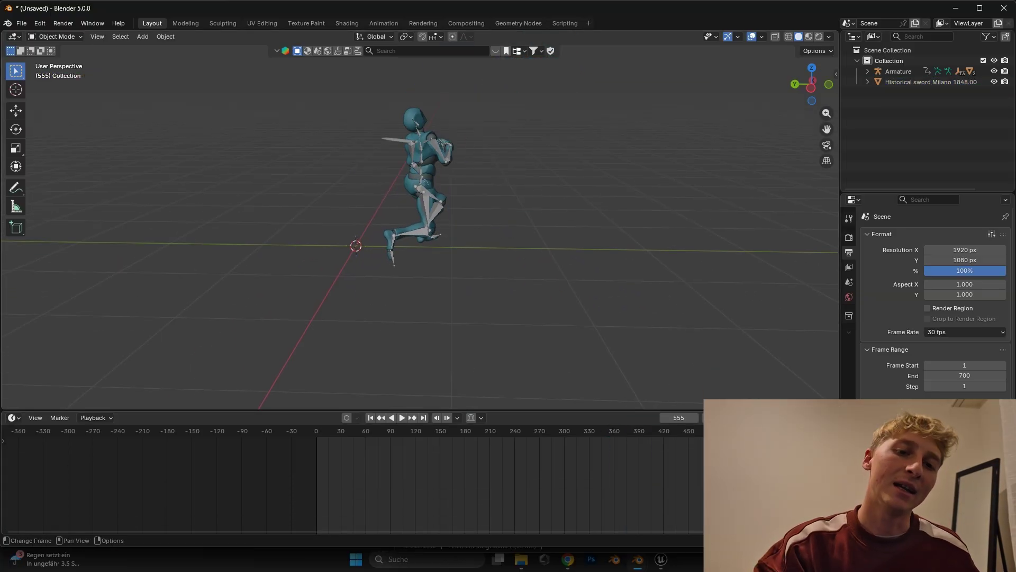
key("Home")
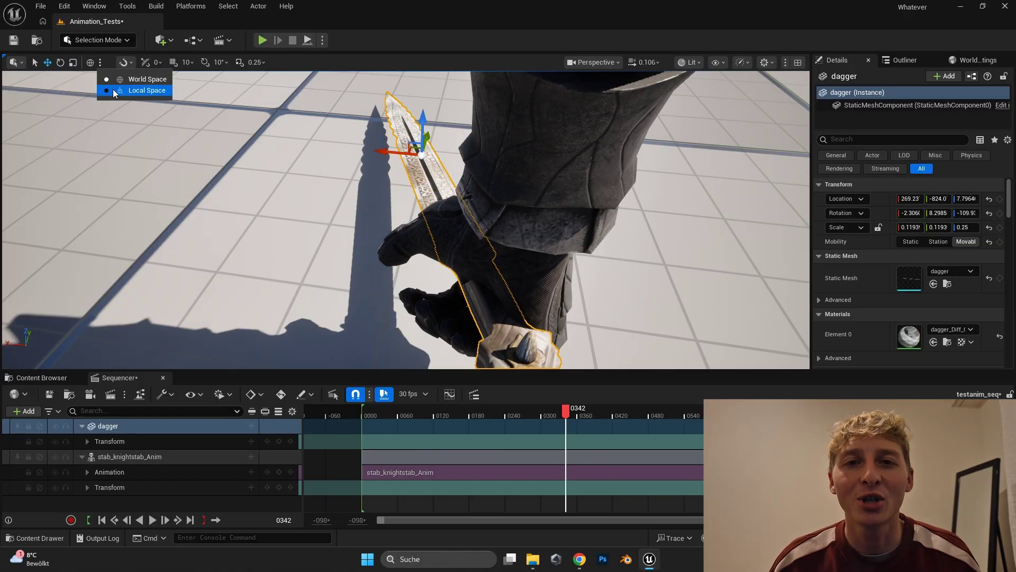
- Rotate and lower the dagger so it sits in the knight's grip
right_click_drag(527, 201, 281, 205)
key("e")
left_click_drag(280, 205, 234, 210)
right_click_drag(233, 211, 254, 251)
key("e")
left_click_drag(466, 249, 466, 259)
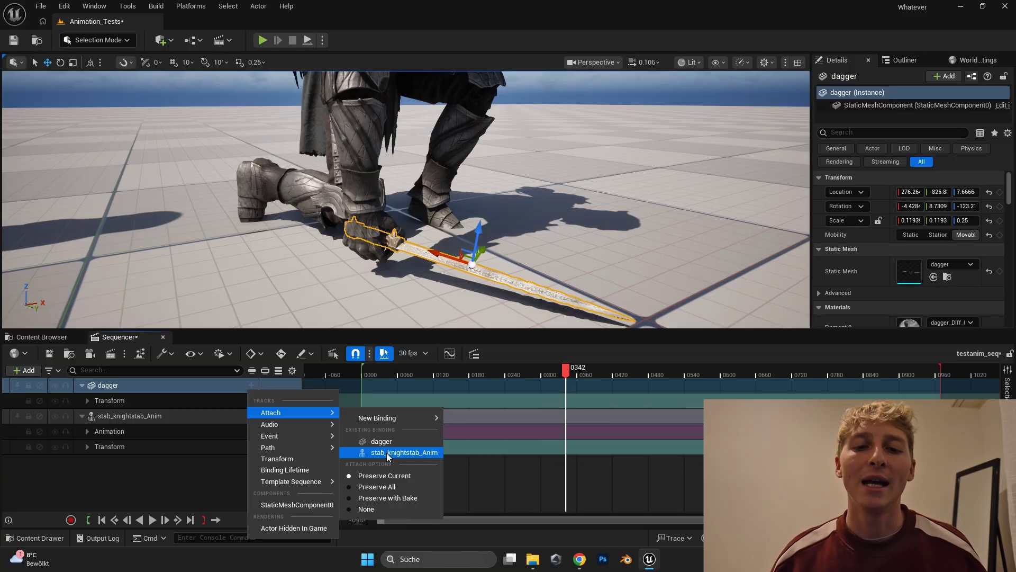
- Attach the dagger to stab_knightstab_Anim's hand_r bone
left_click(386, 453)
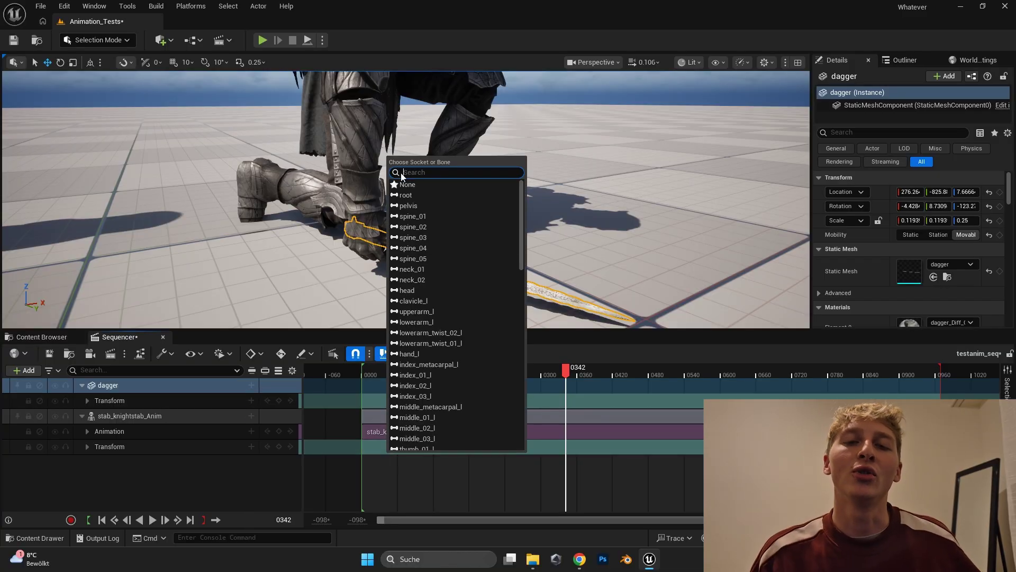
type("hand")
left_click(436, 194)
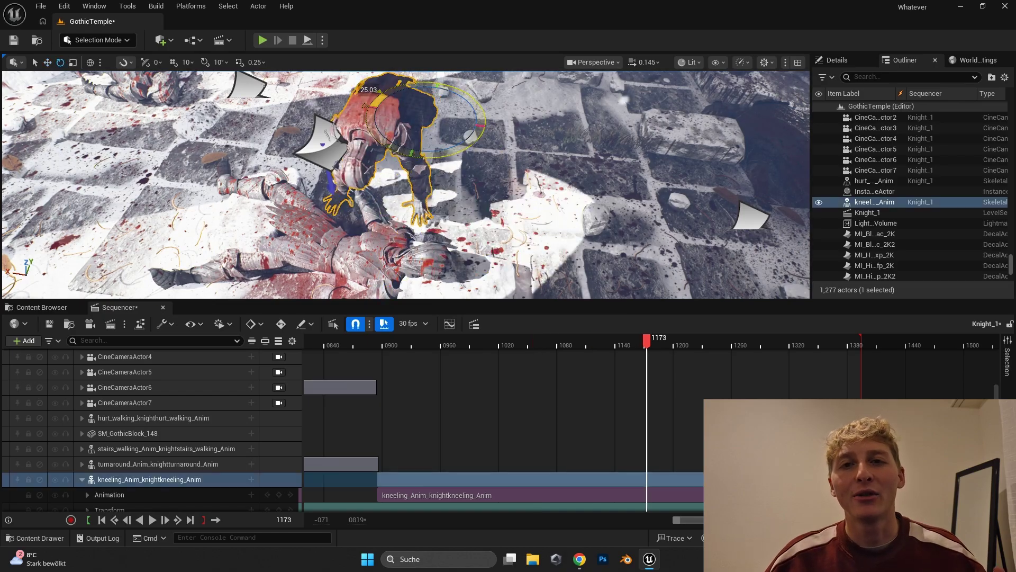
- Scrub to the kneeling shot and turn off Receives Decals on the kneeling knight
left_click_drag(647, 339, 774, 341)
key("f")
left_click(837, 60)
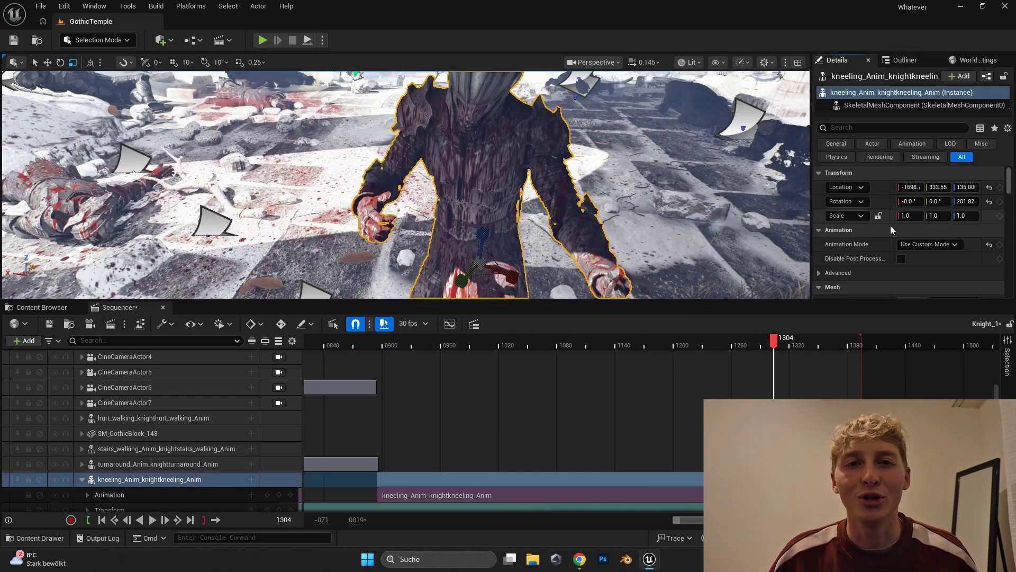
left_click(905, 202)
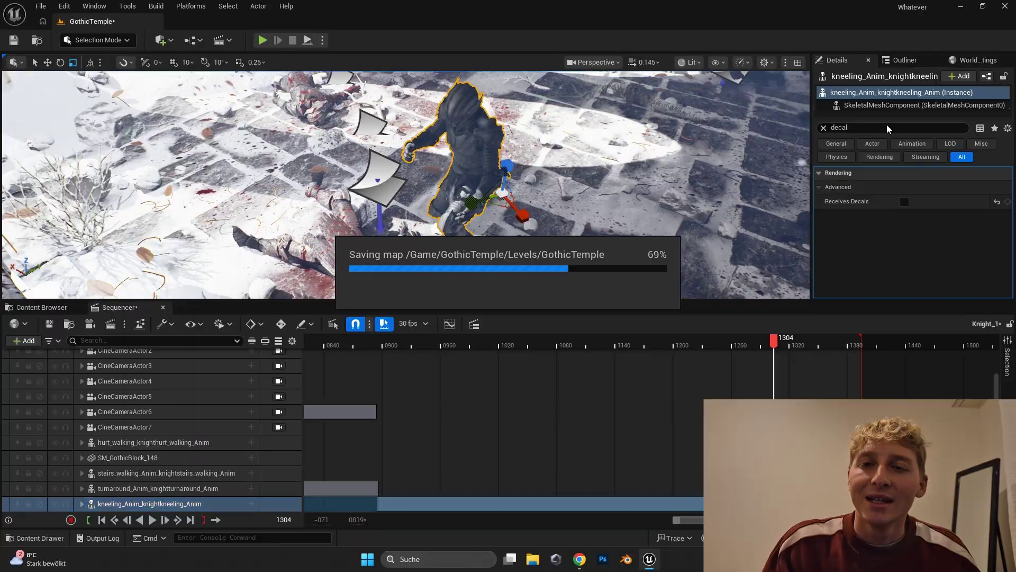